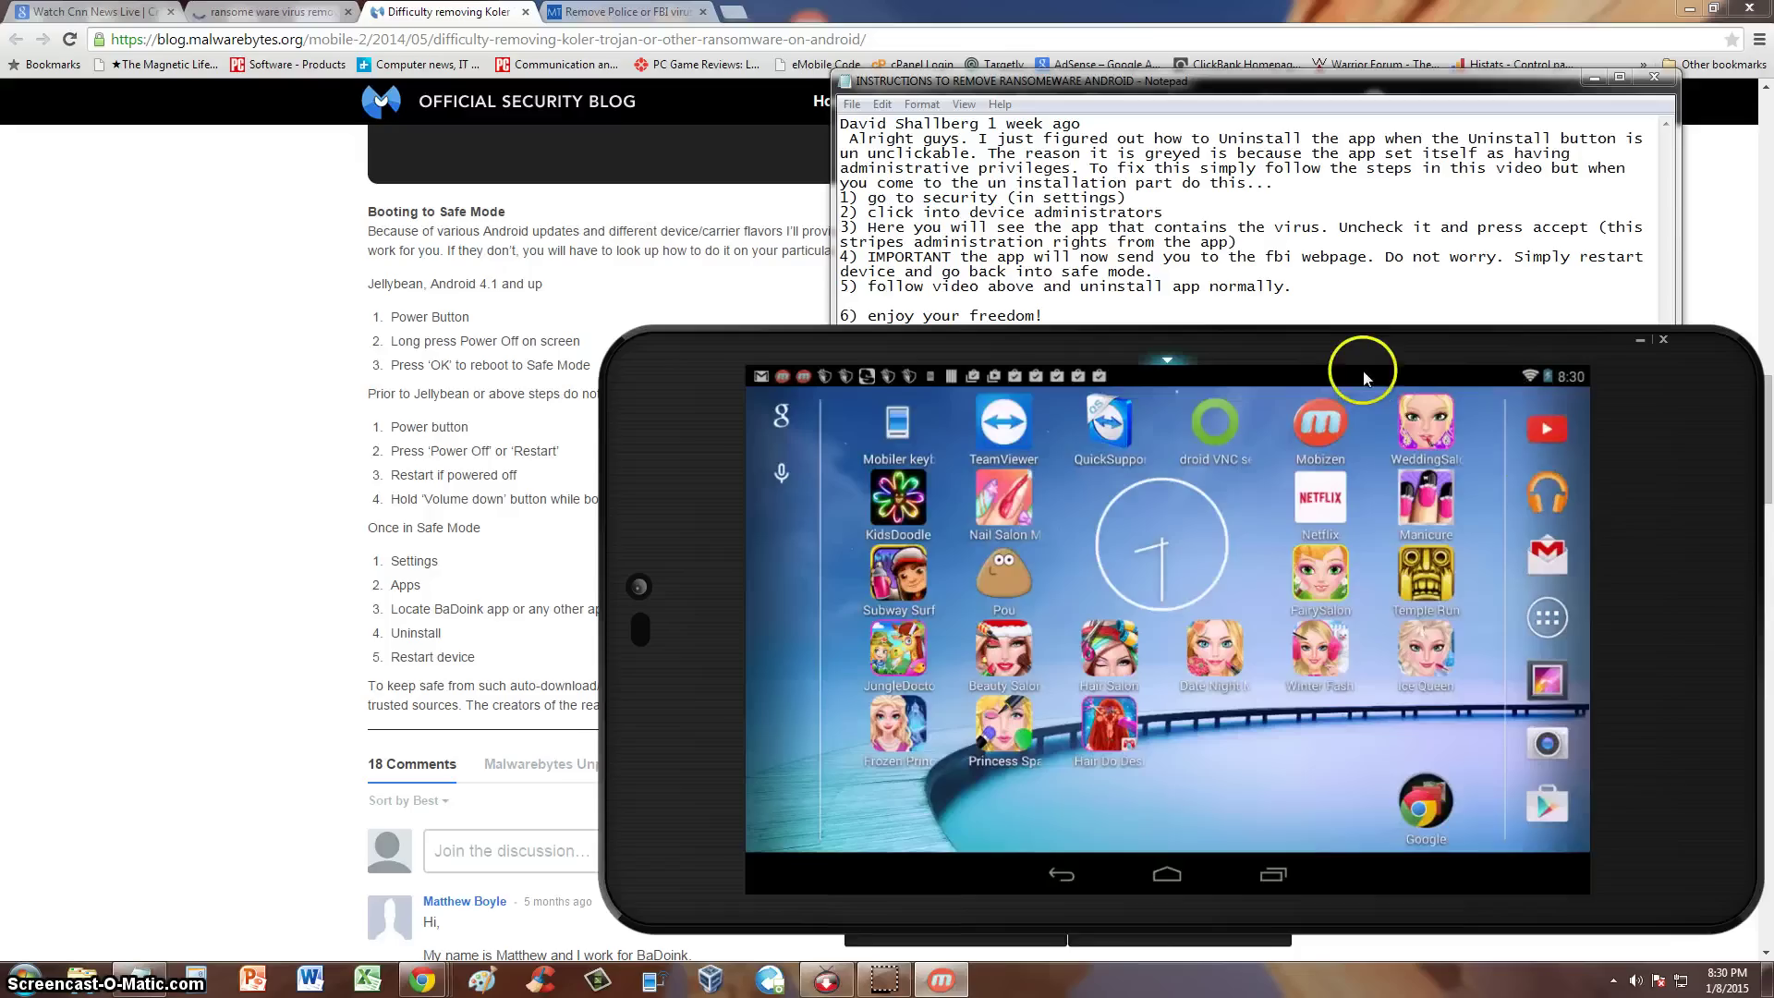
Long-press Power off on the mirrored tablet to bring up the Reboot to safe mode prompt
mouse_move(1359, 363)
mouse_down()
mouse_move(1386, 366)
mouse_move(1353, 366)
mouse_up()
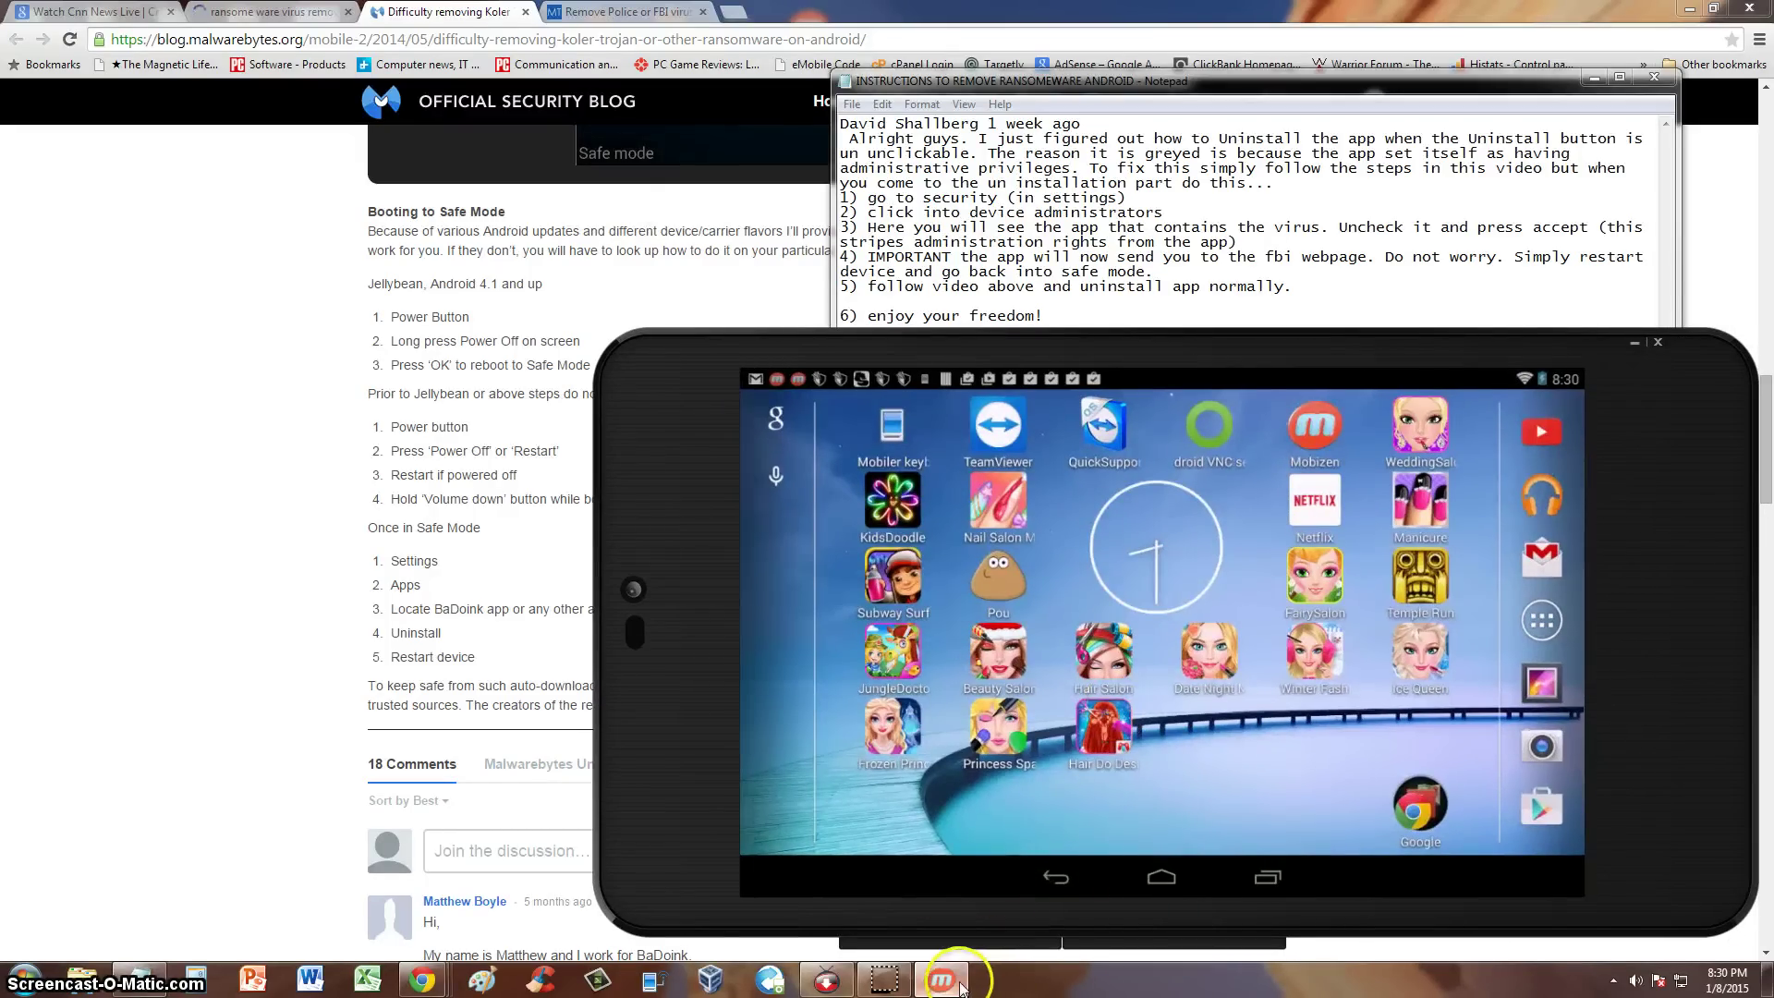
mouse_move(961, 987)
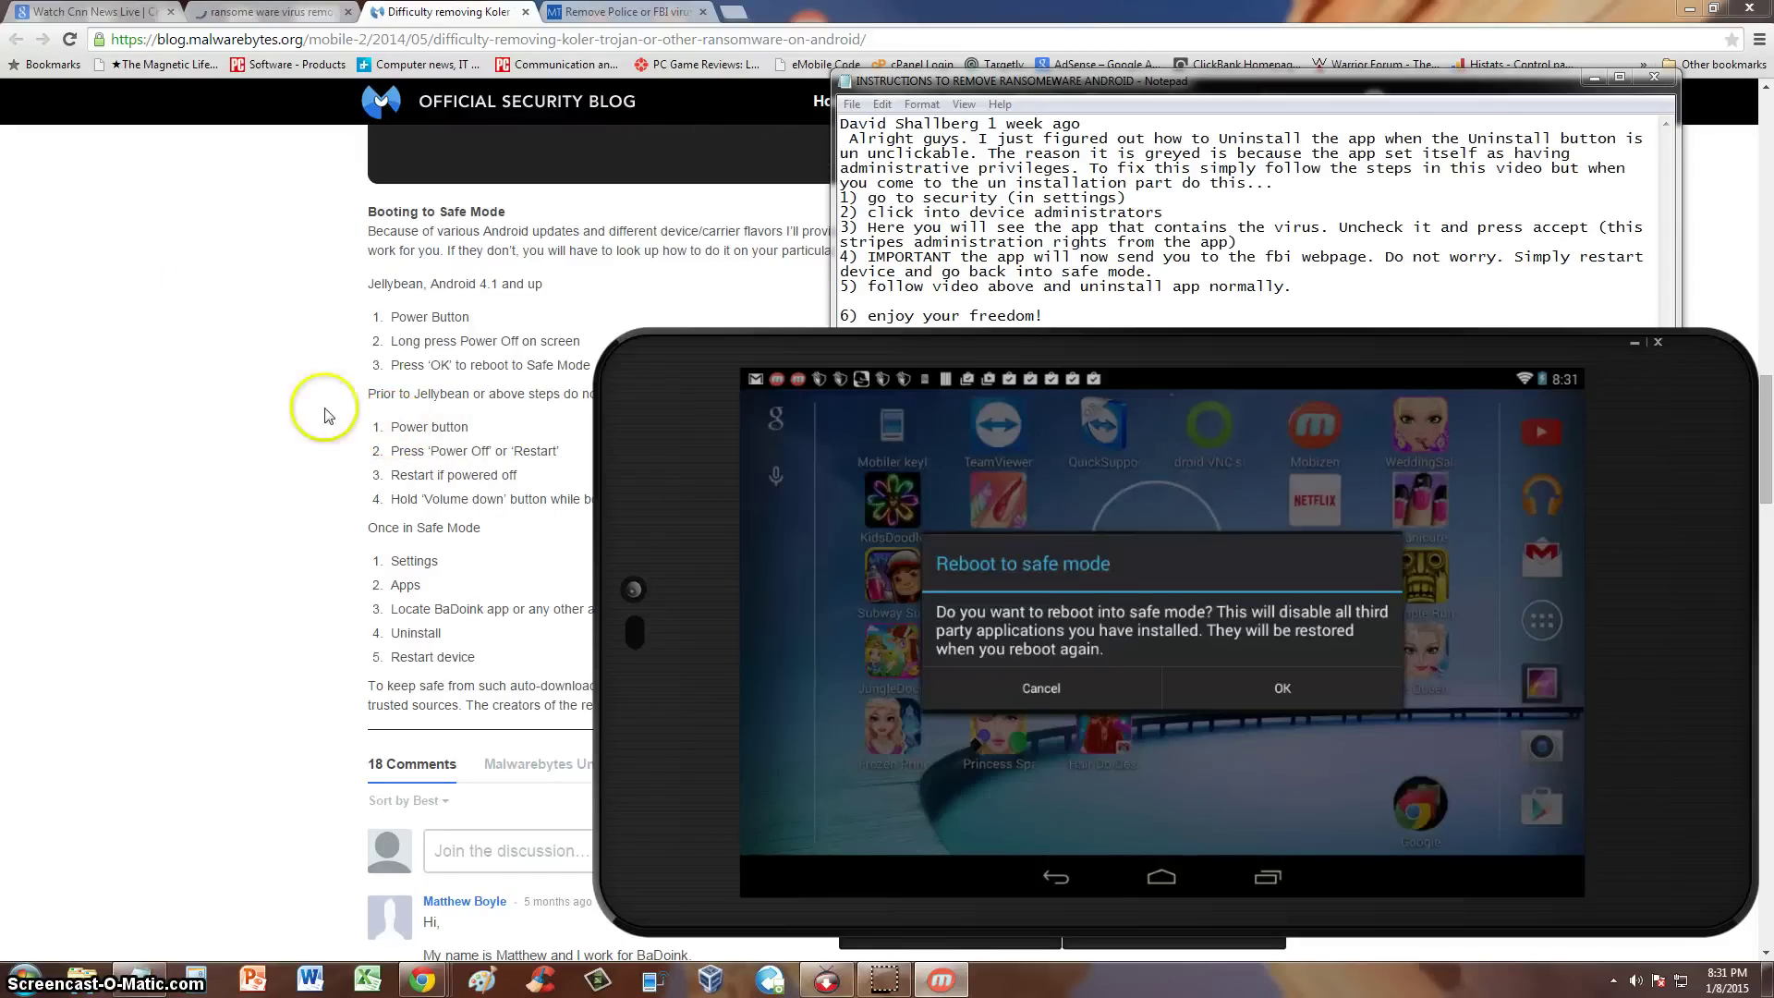
Highlight the blog's Safe Mode steps in turn: Power button, power off, restart, Volume down
click(470, 457)
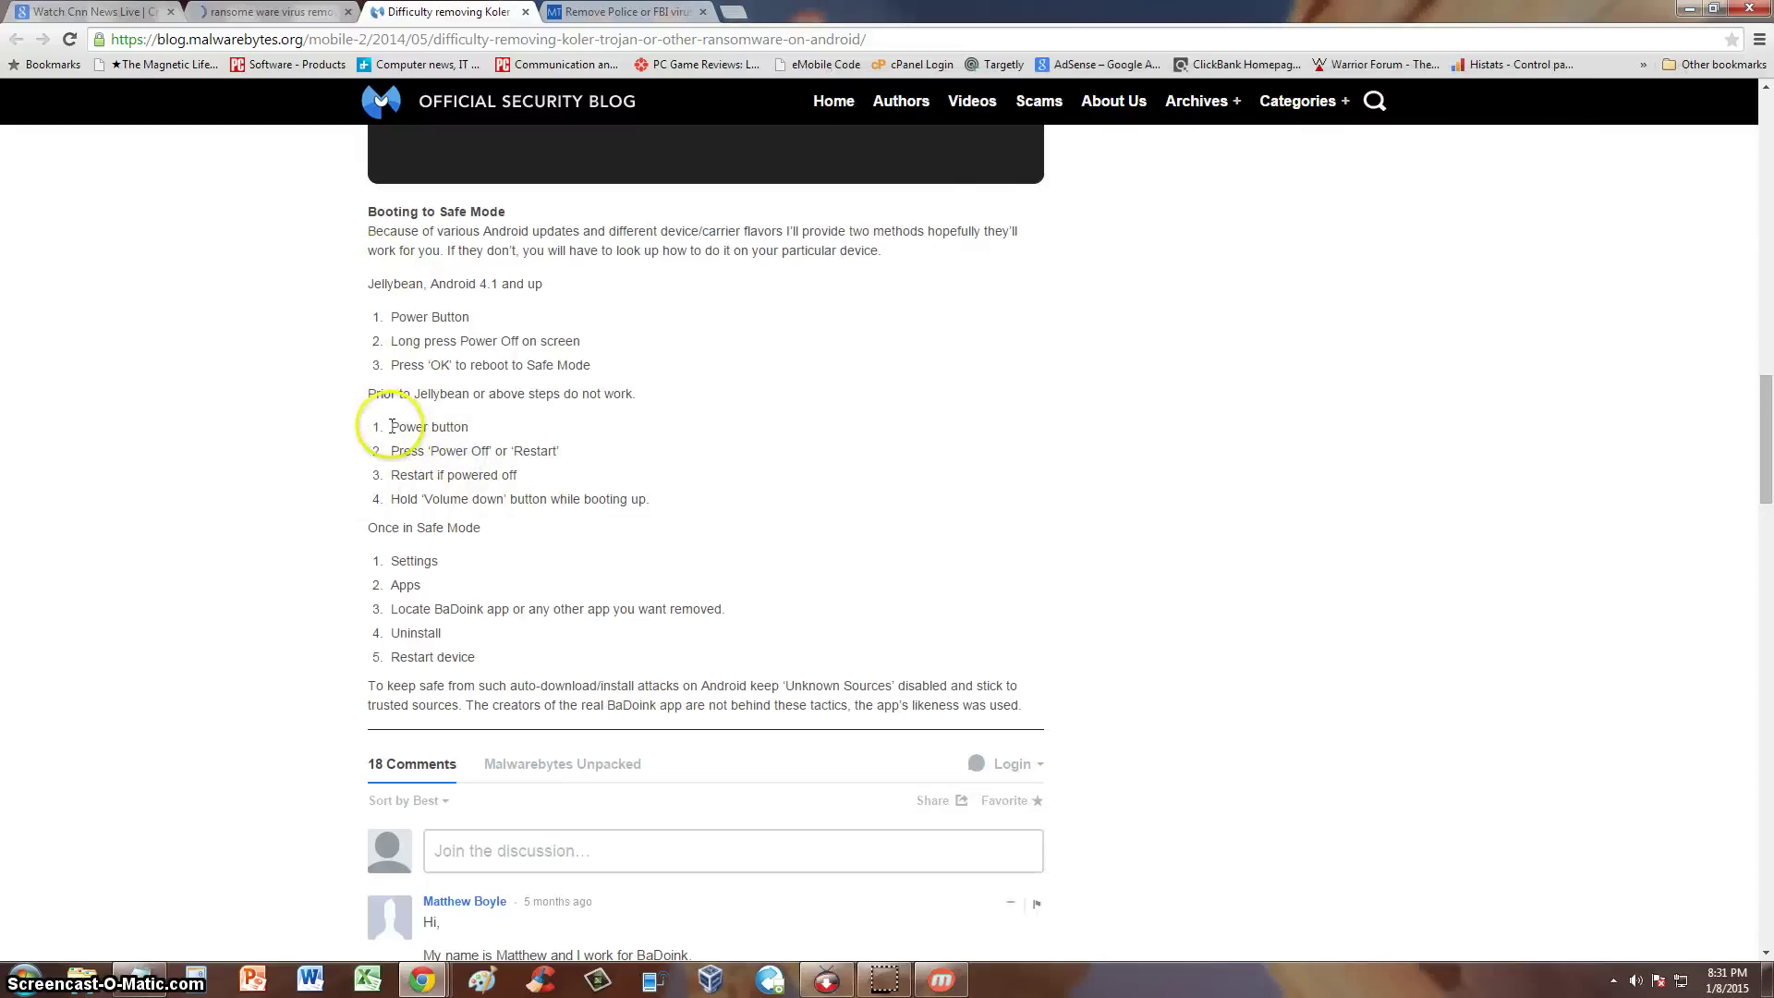
drag(390, 427, 545, 453)
click(408, 451)
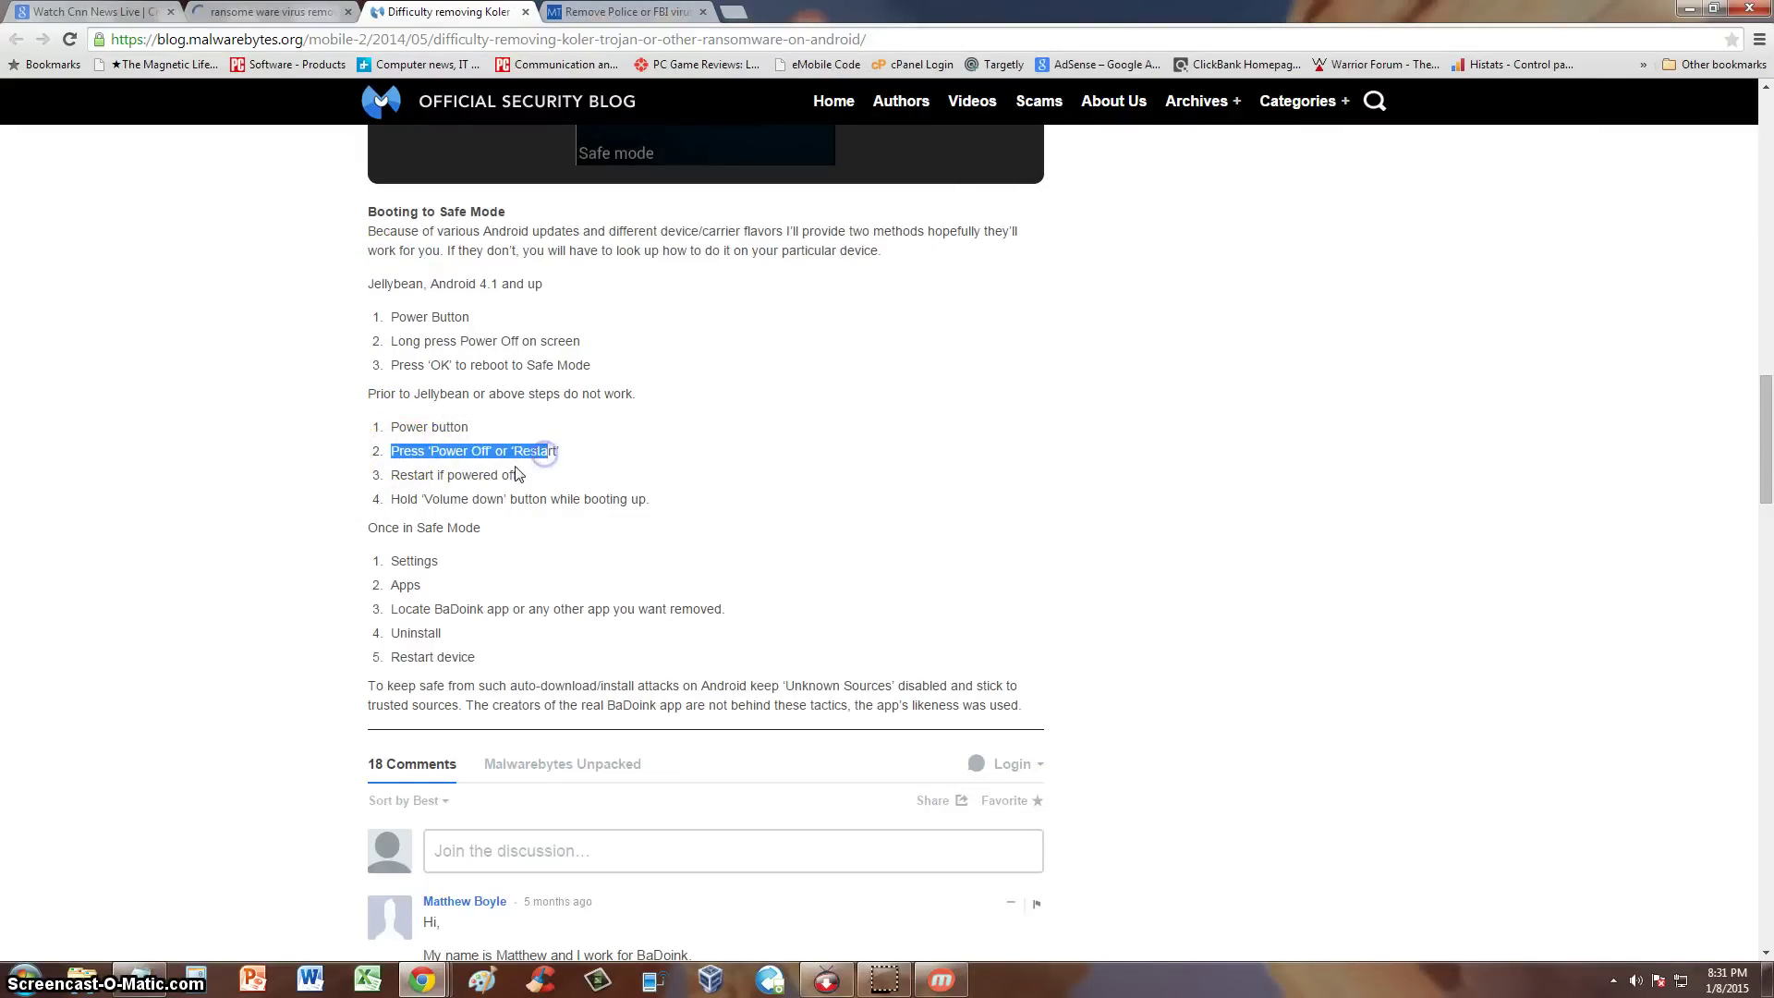
click(508, 475)
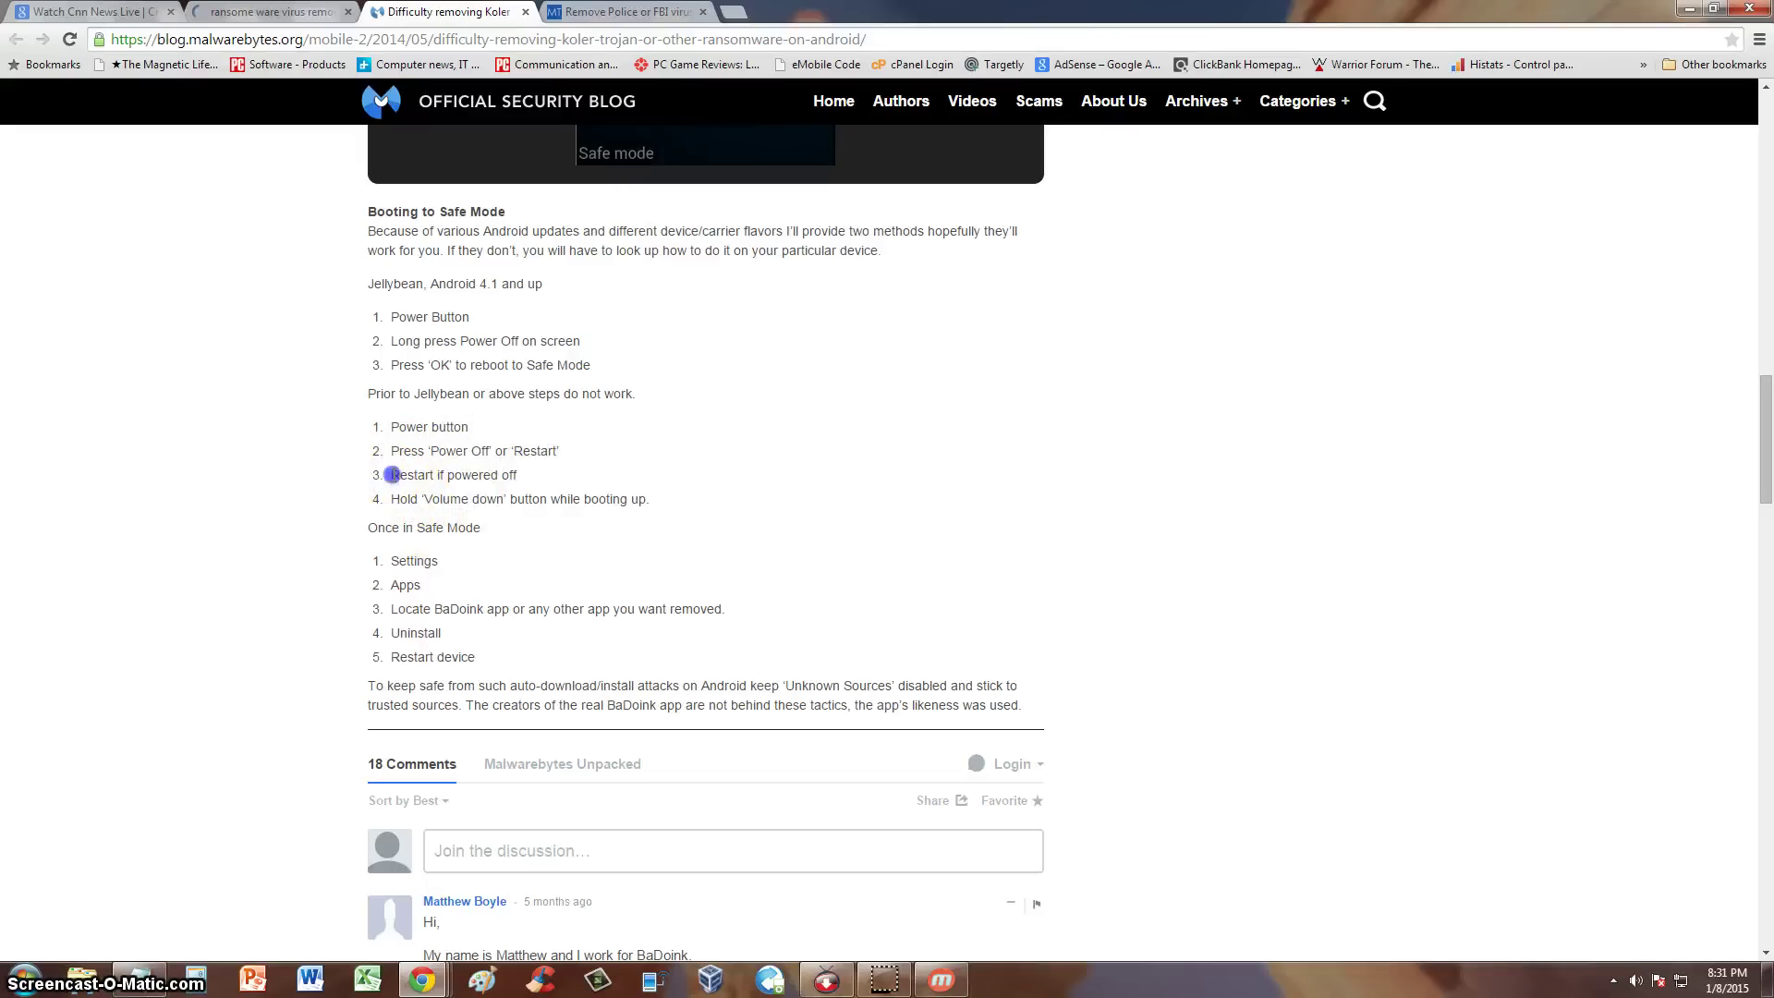
drag(391, 475, 540, 475)
click(419, 499)
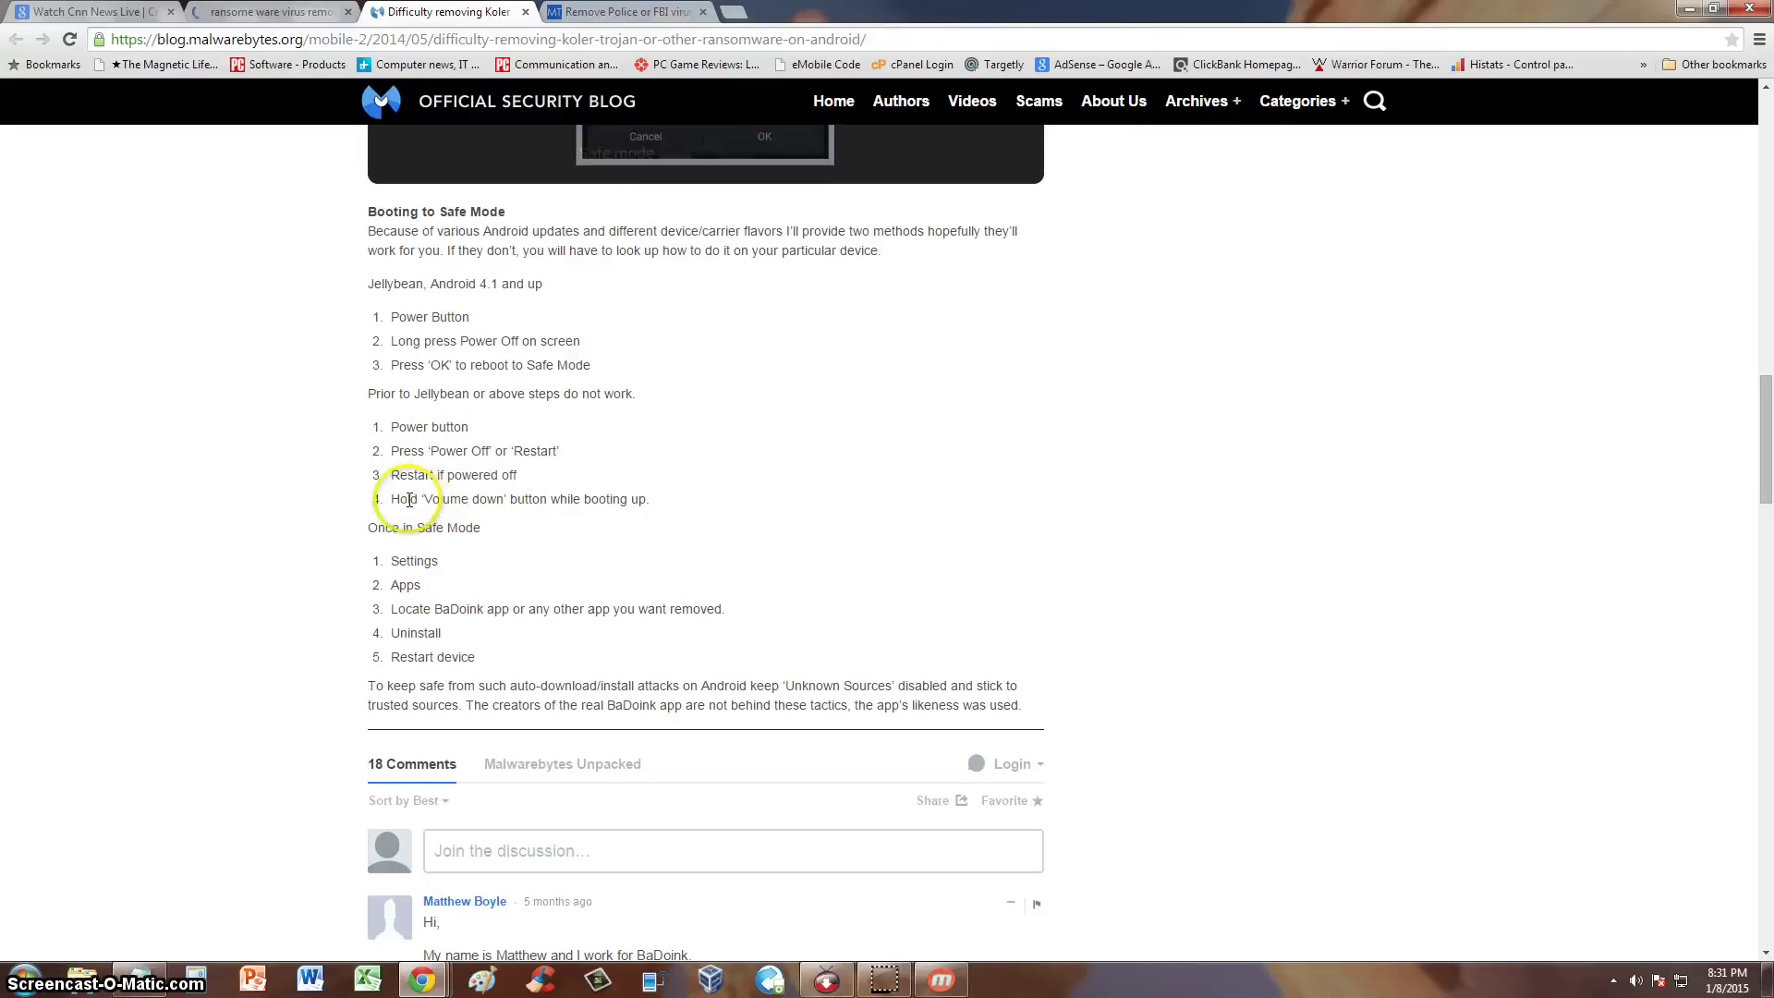
drag(399, 499, 626, 499)
click(625, 500)
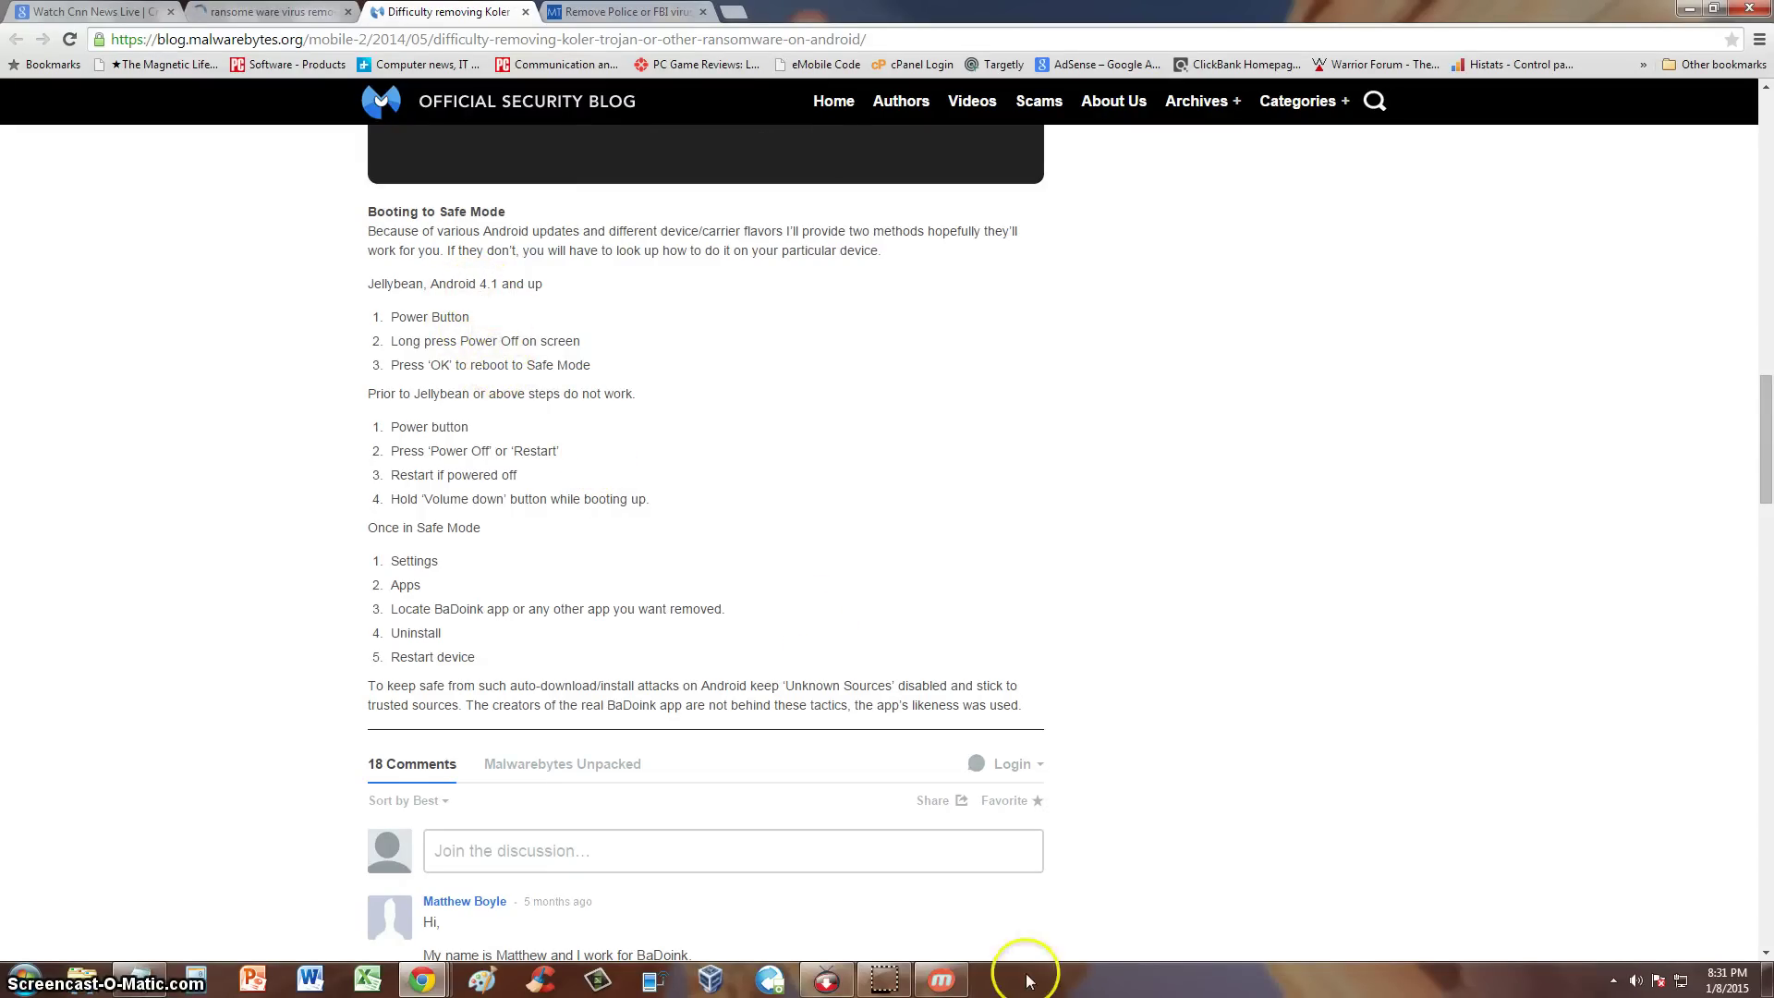
Confirm OK on the tablet's Reboot to safe mode prompt
click(944, 977)
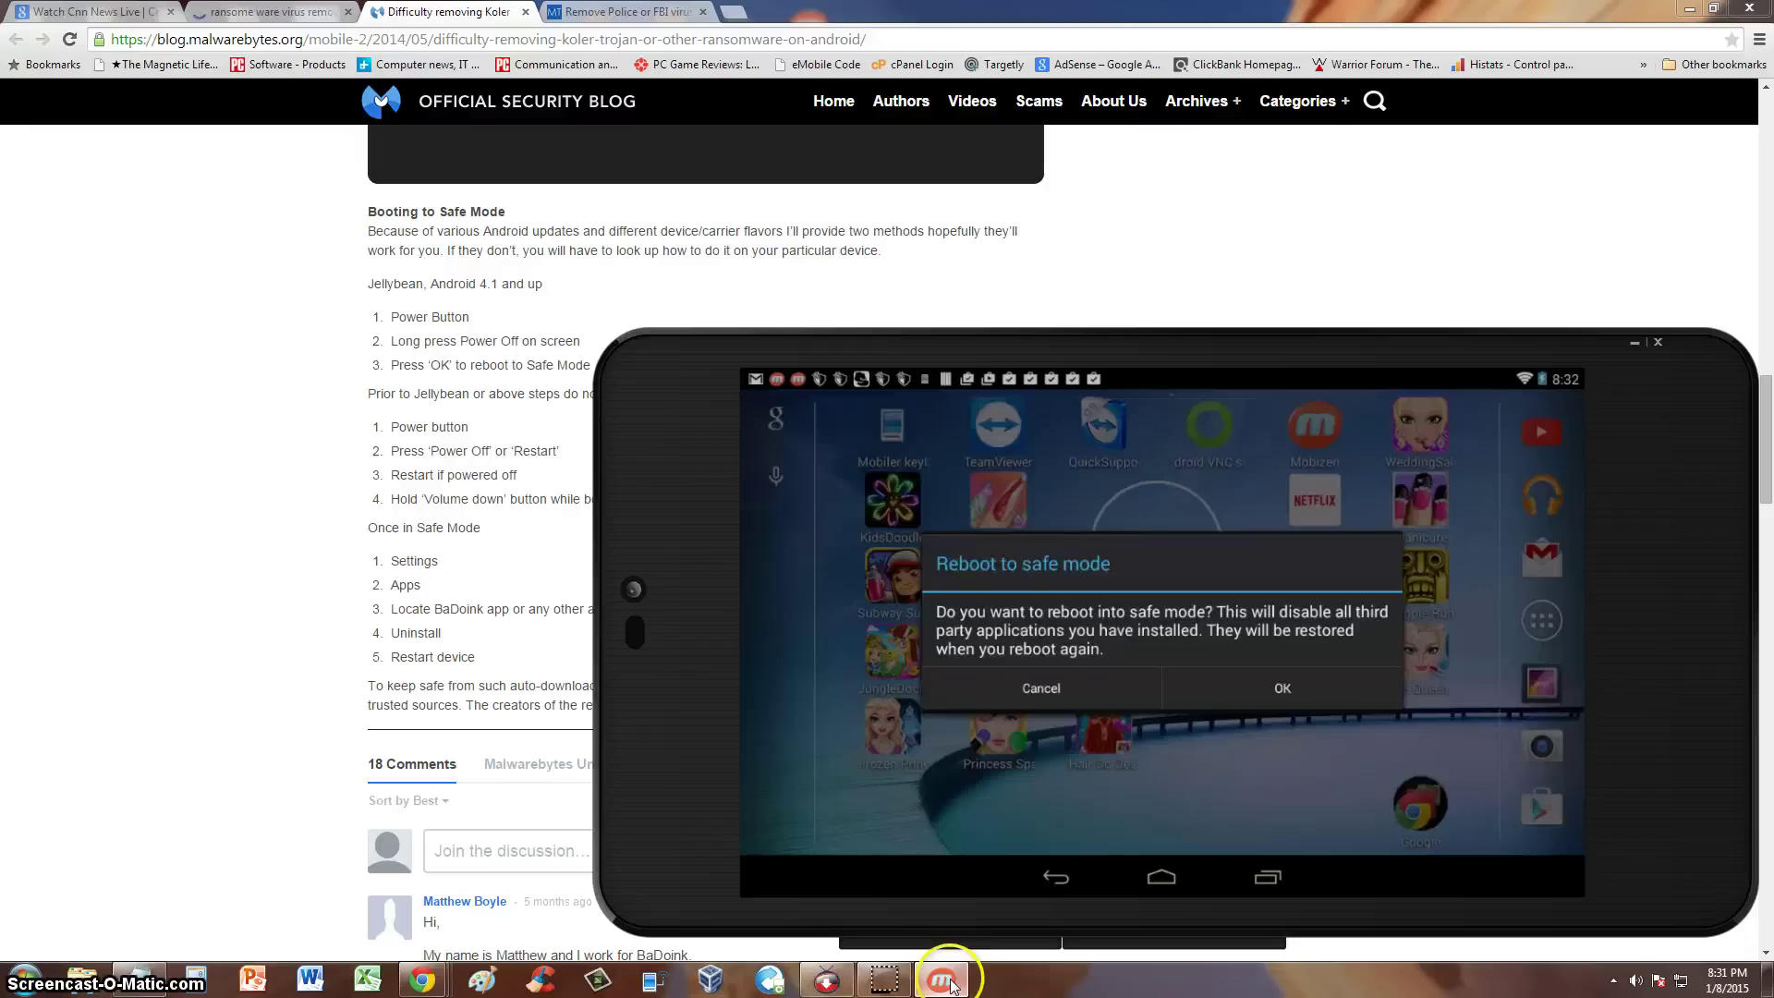
click(1122, 679)
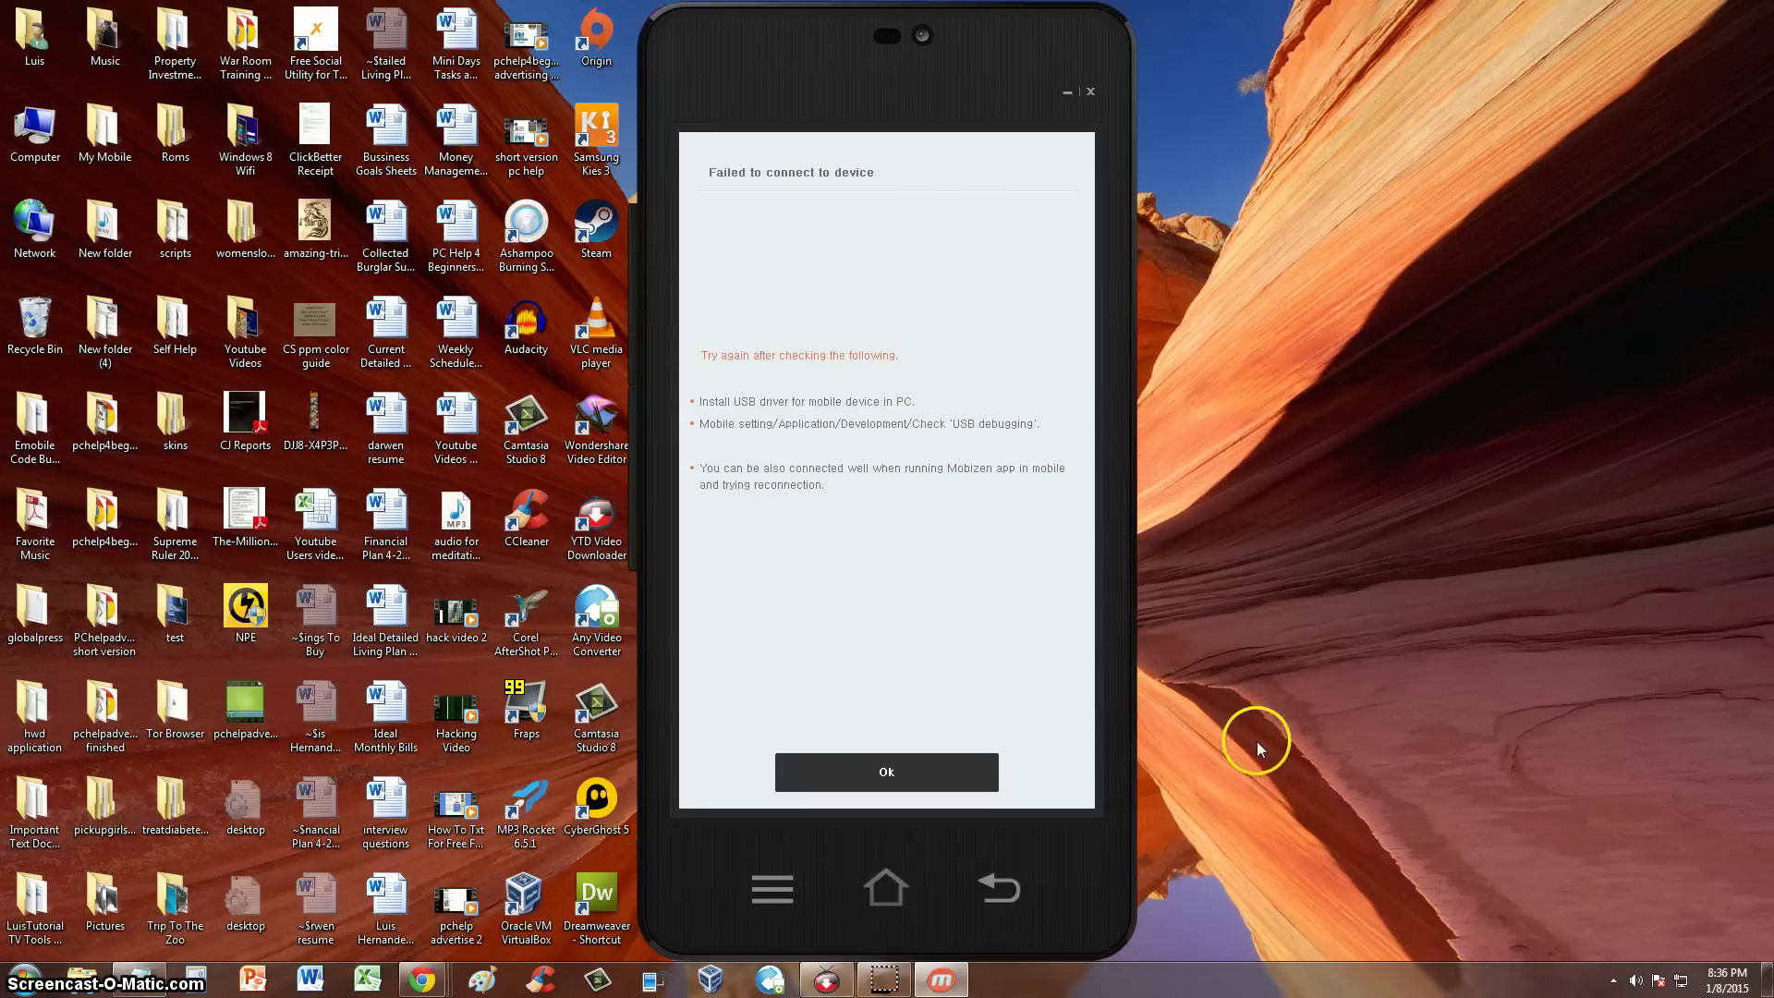
Reconnect Mobizen to the tablet once it restarts, bringing back its home screen
mouse_move(940, 977)
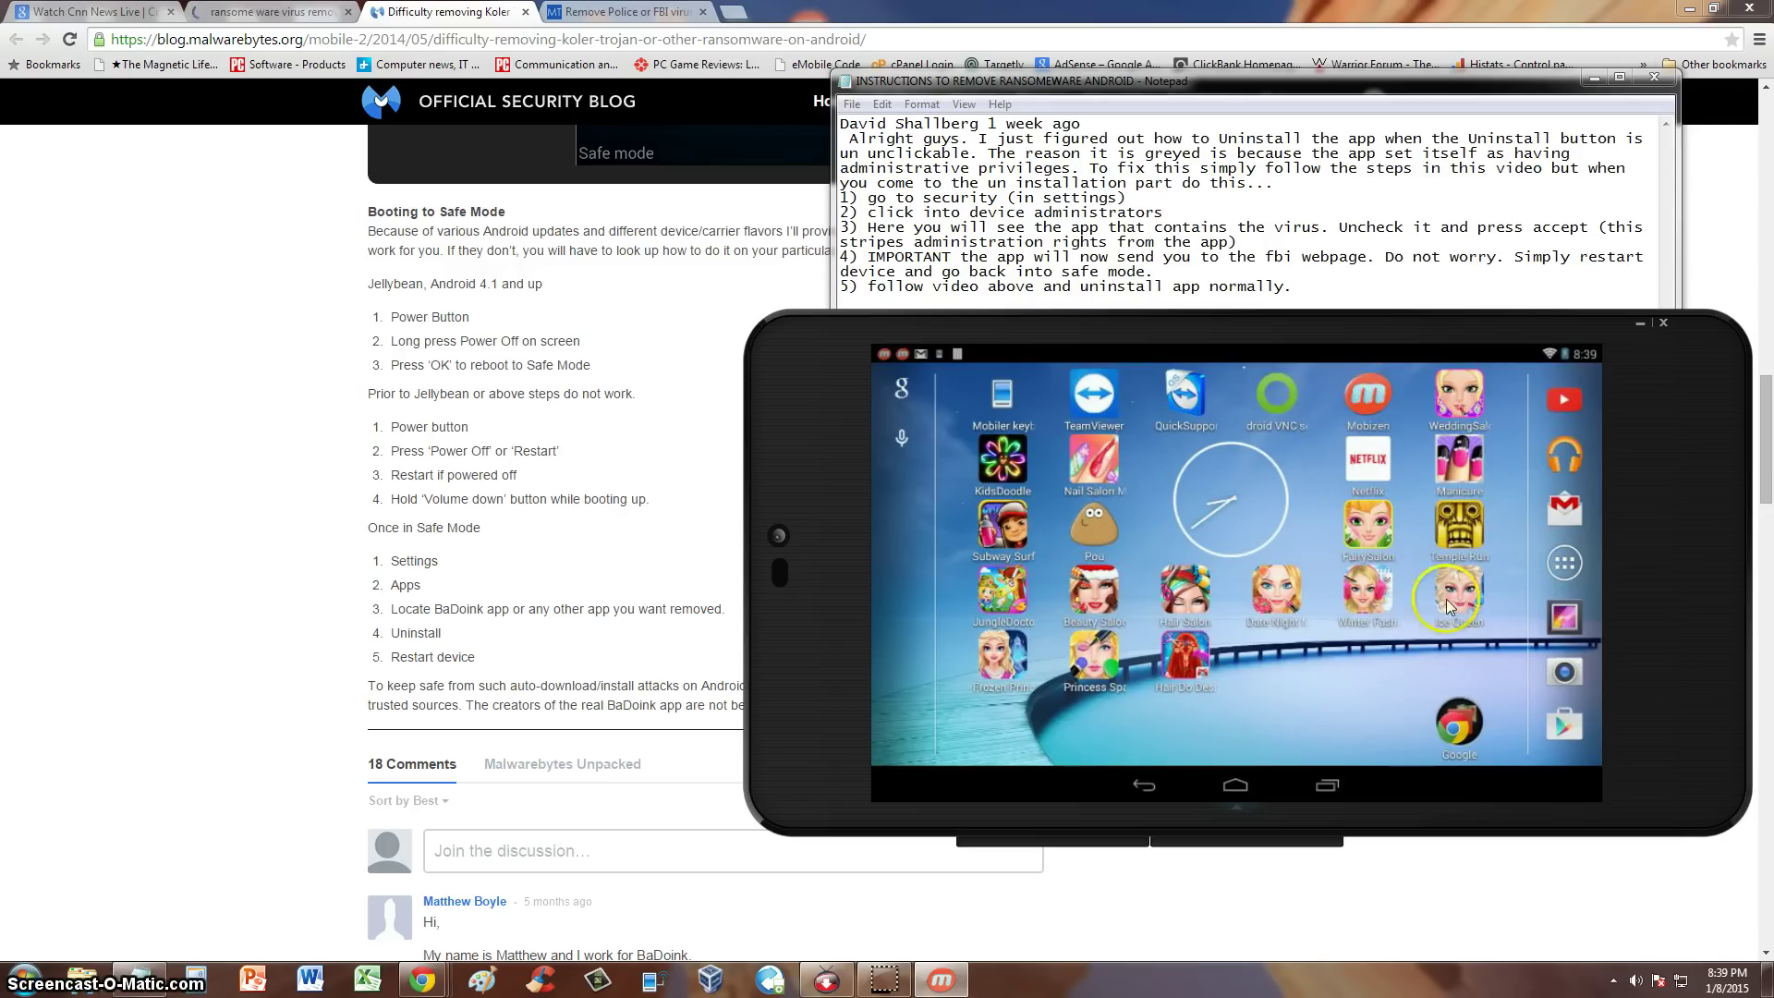
Open Settings > Apps on the tablet and show the Downloaded apps list
click(852, 887)
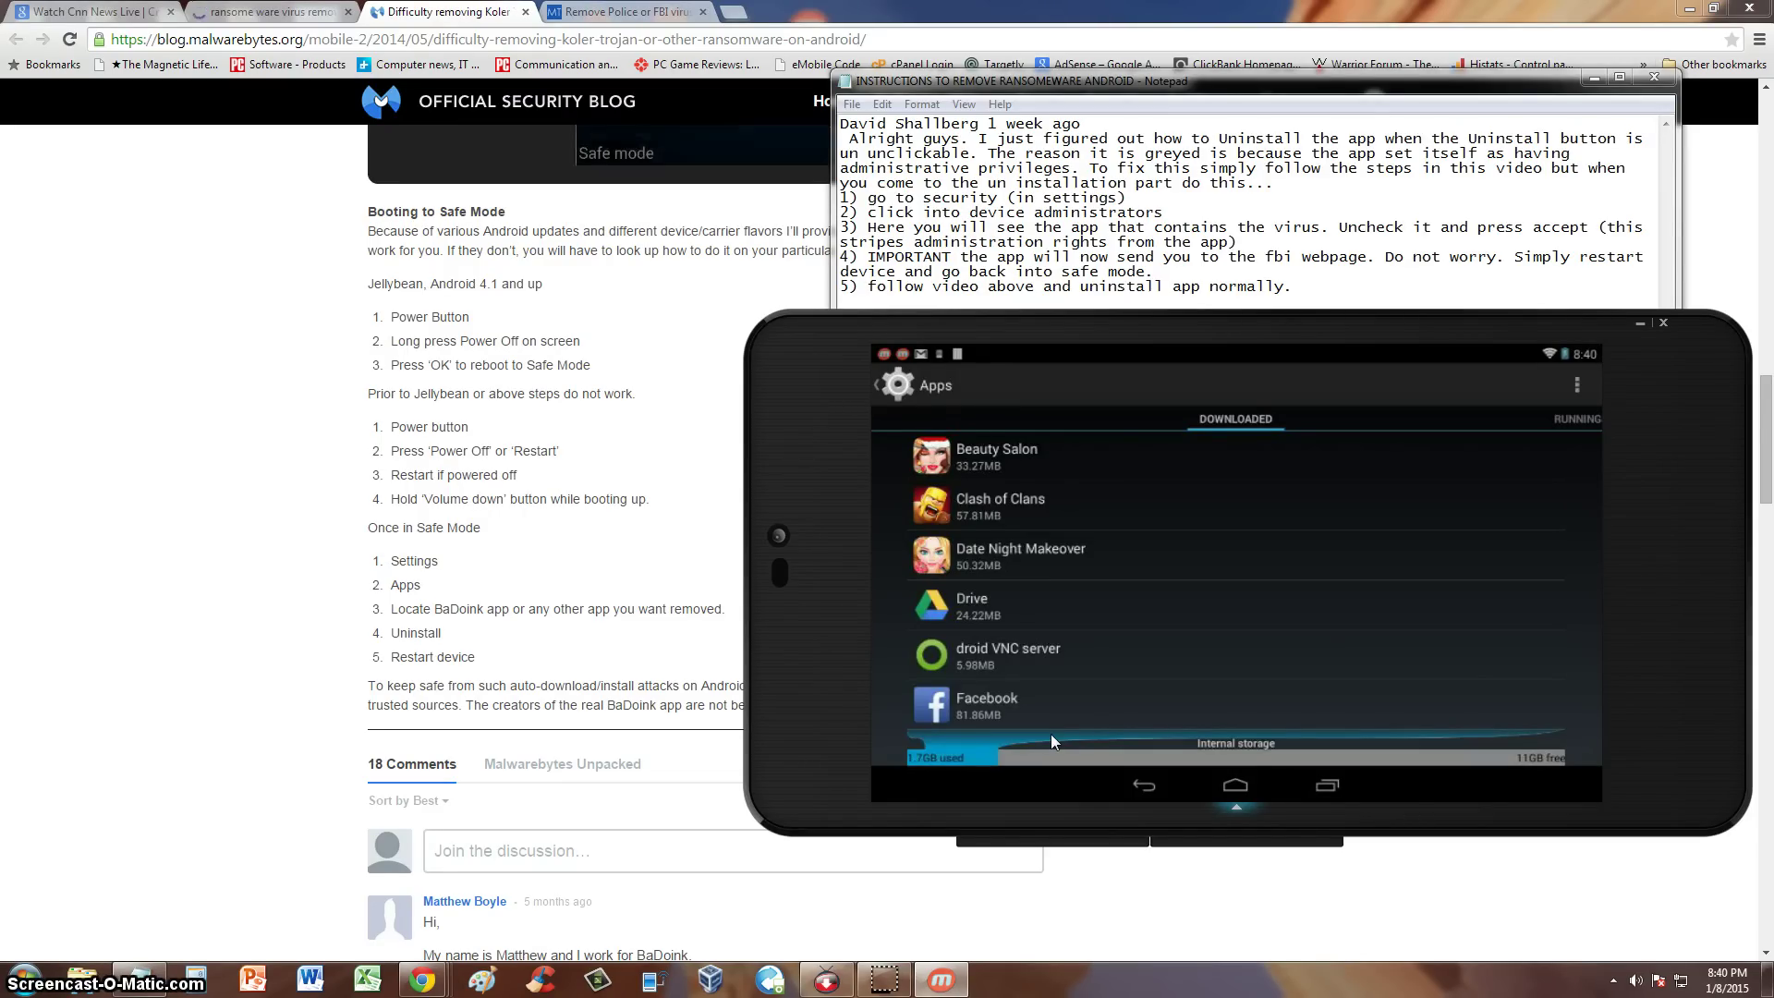
scroll(1051, 734, down, 5)
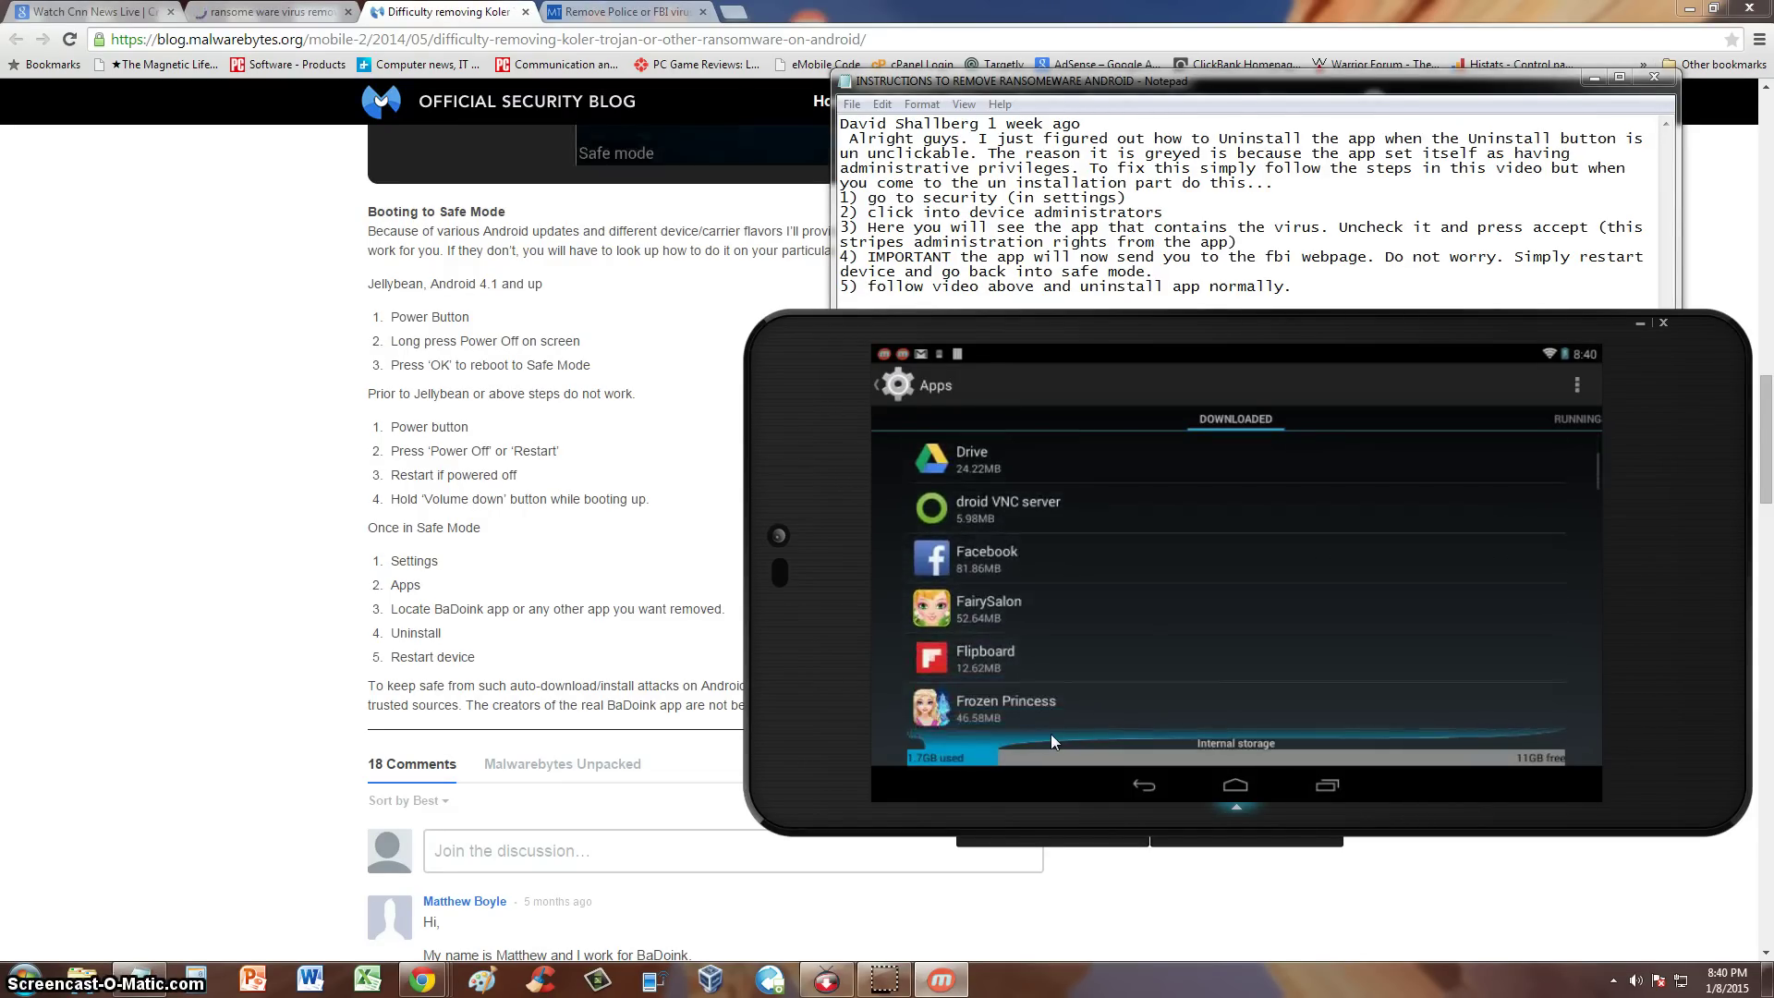
scroll(1050, 734, down, 3)
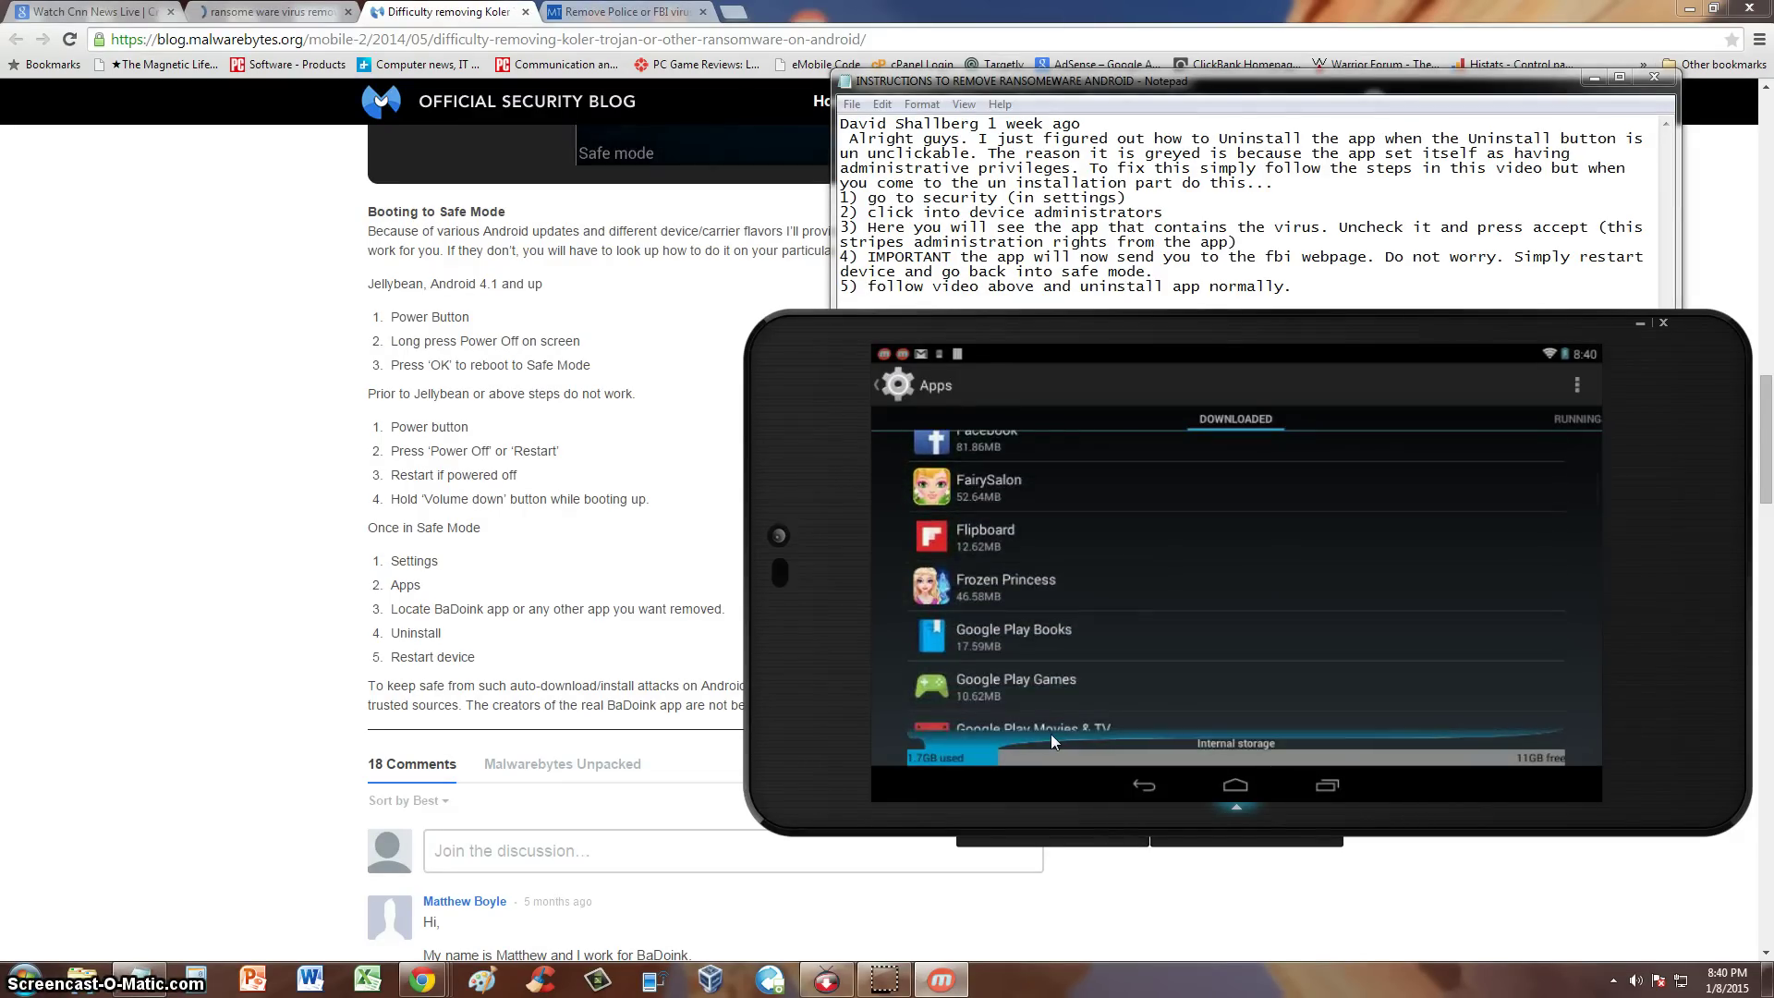
scroll(1050, 733, down, 2)
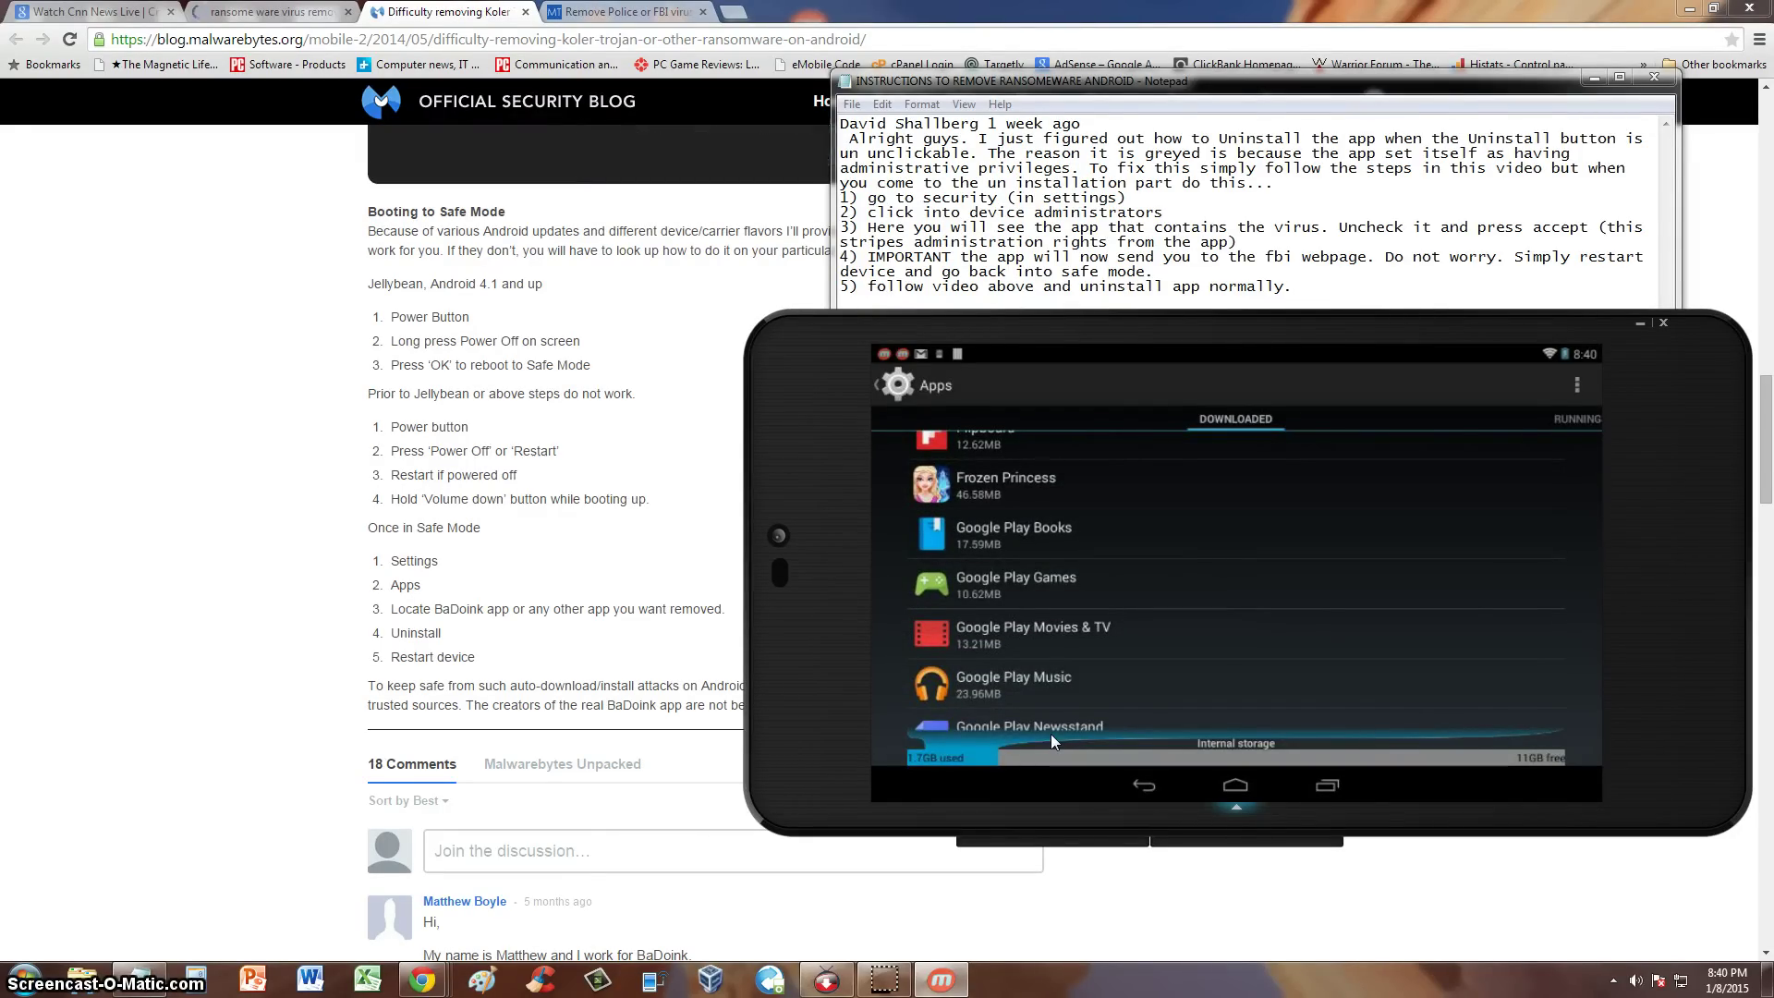
scroll(1050, 734, down, 3)
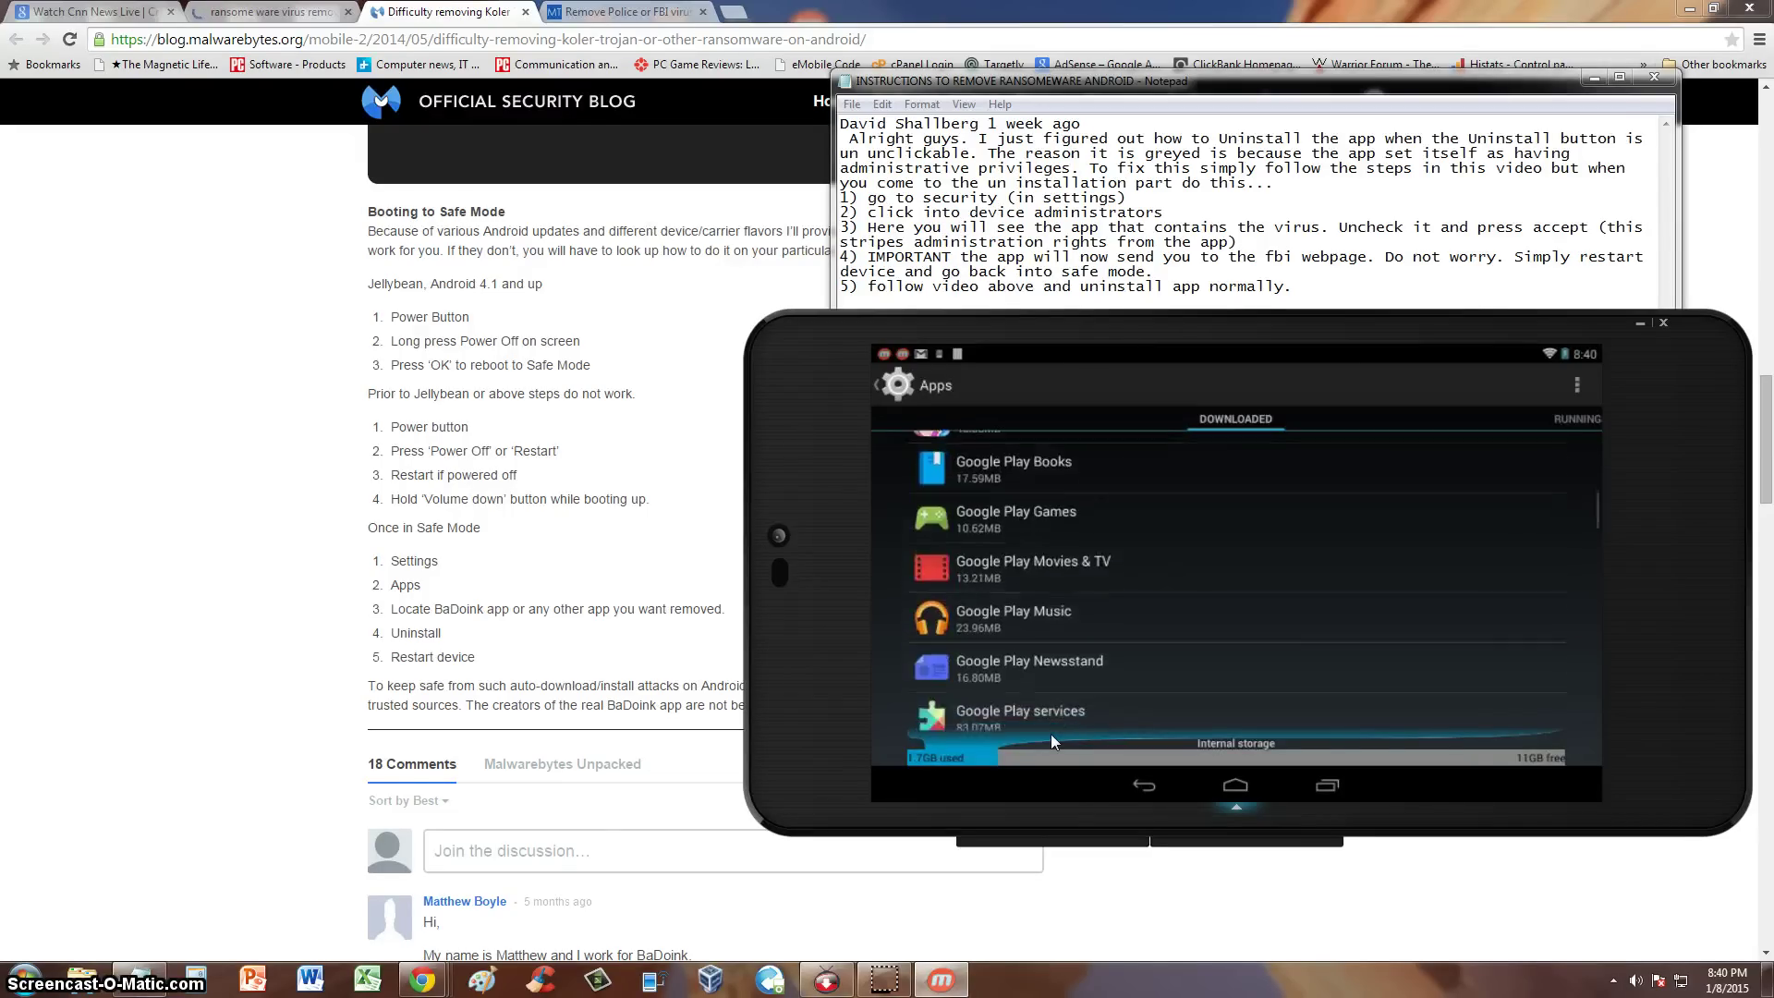
scroll(1051, 734, down, 2)
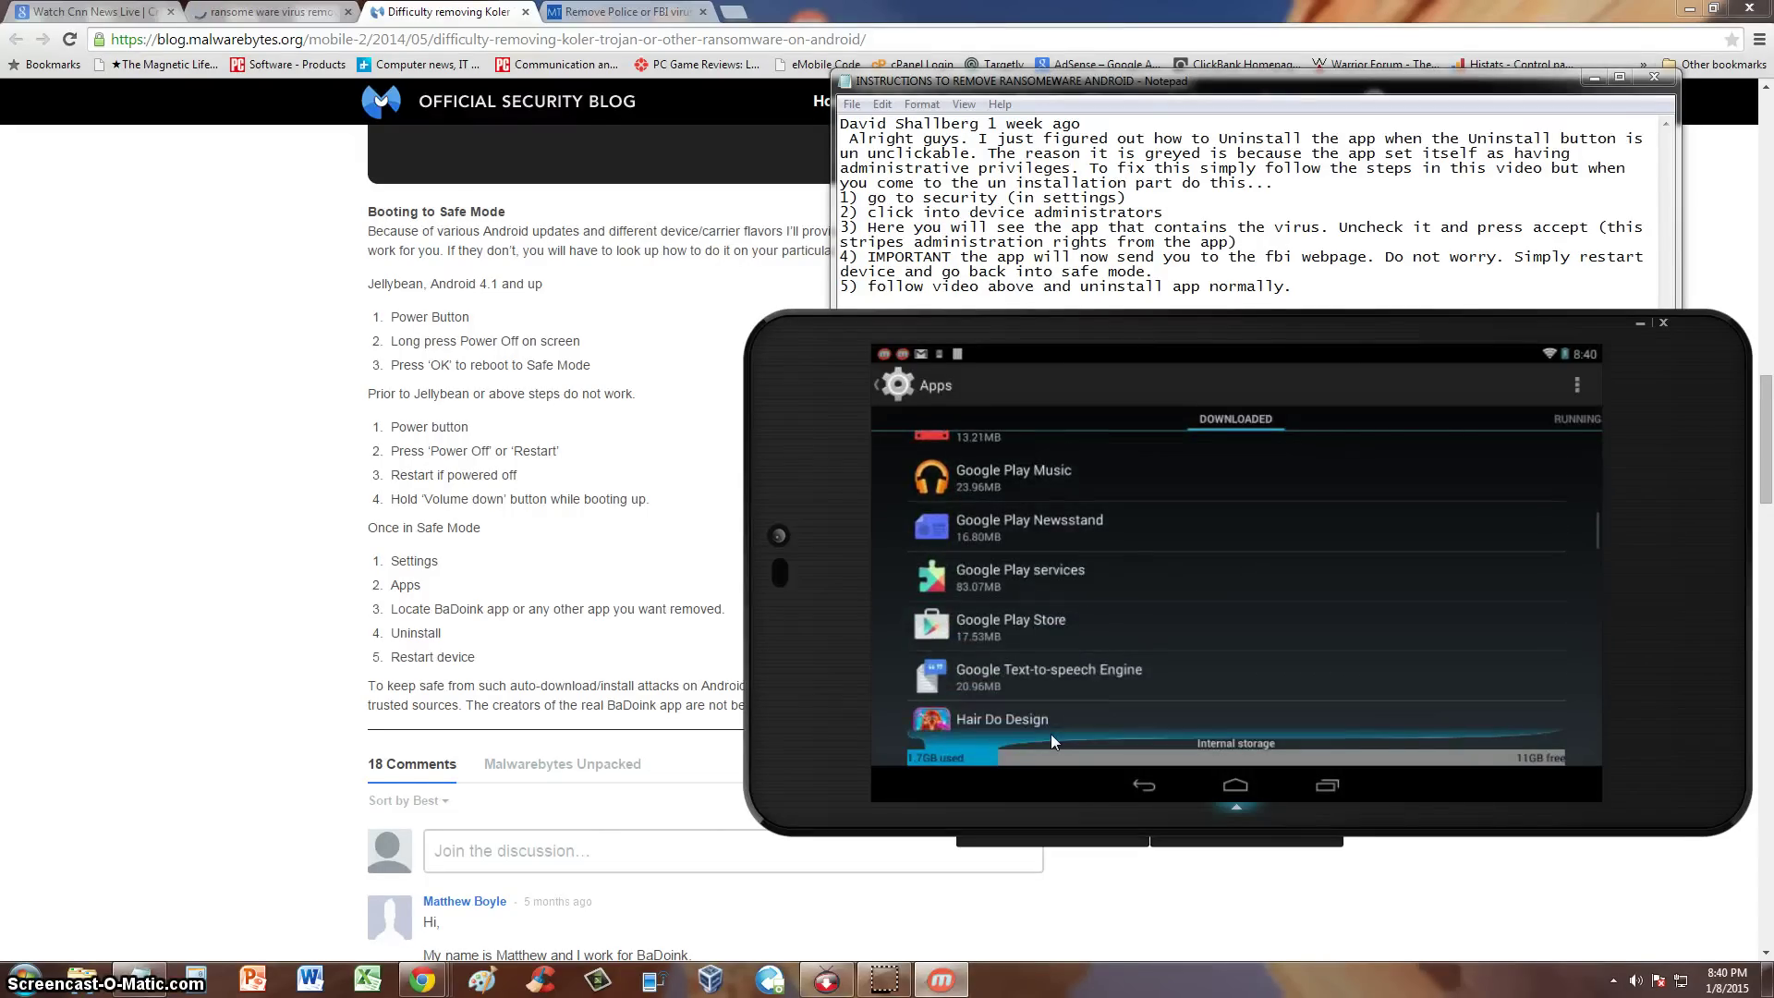
scroll(1051, 734, down, 2)
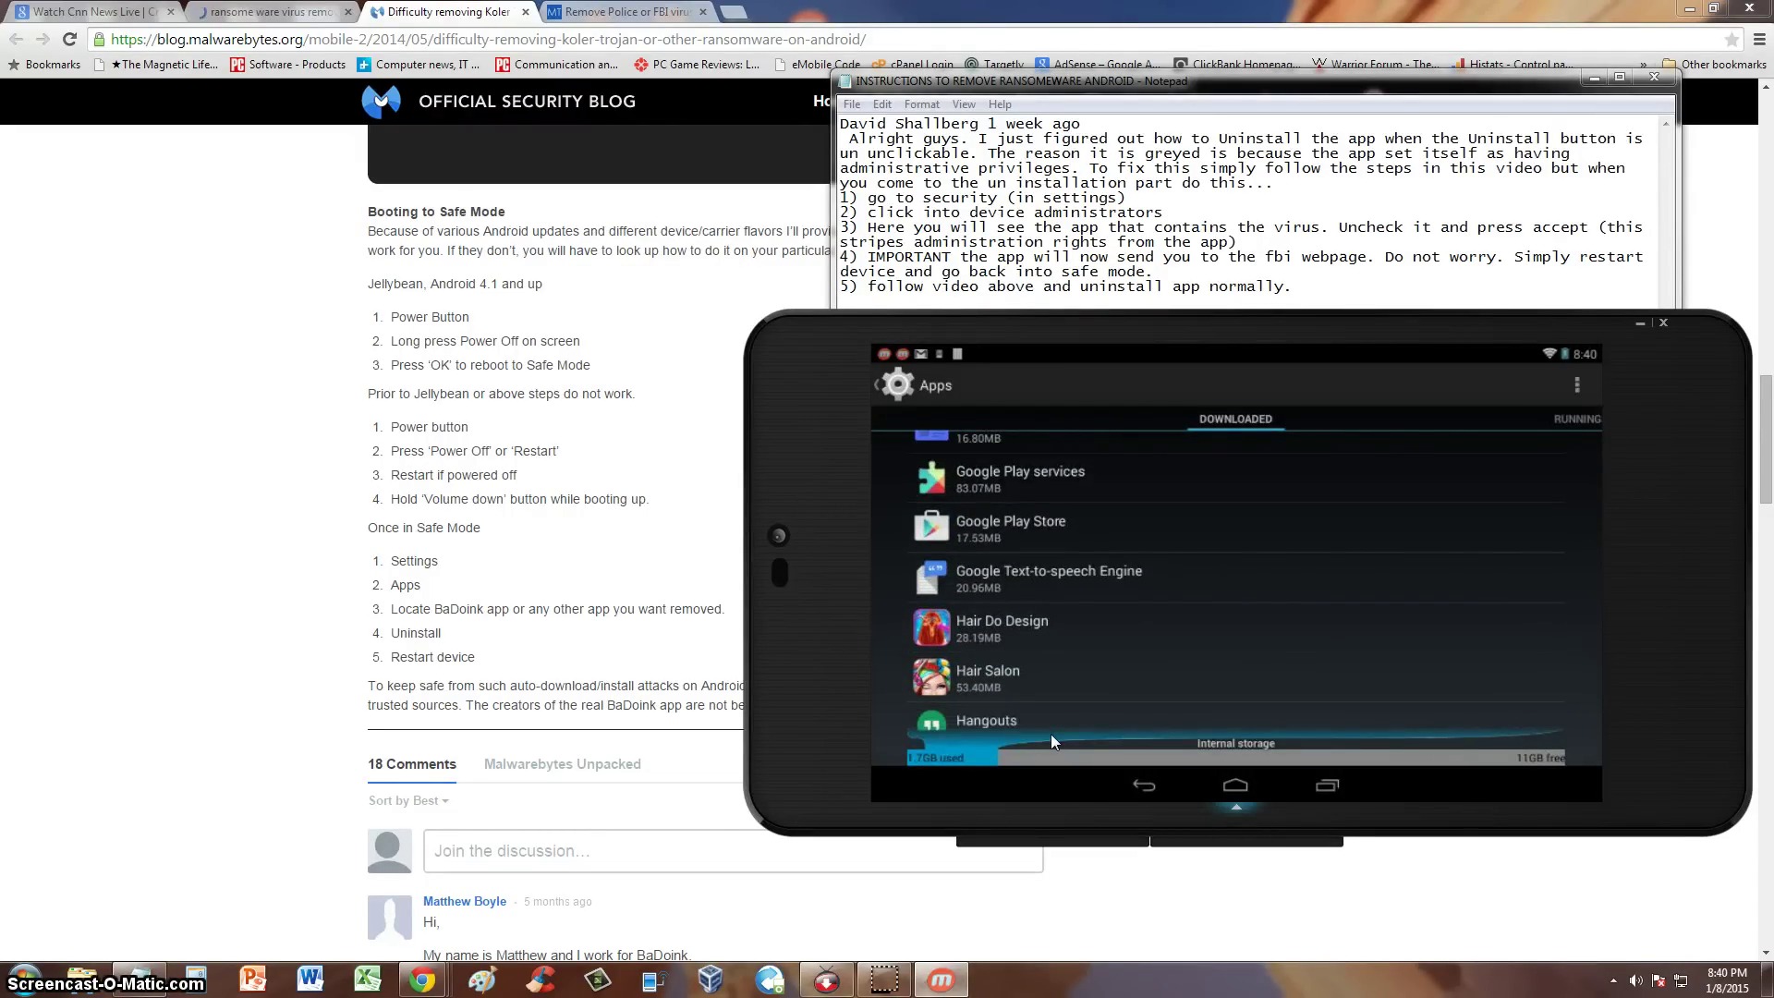
scroll(1051, 734, down, 5)
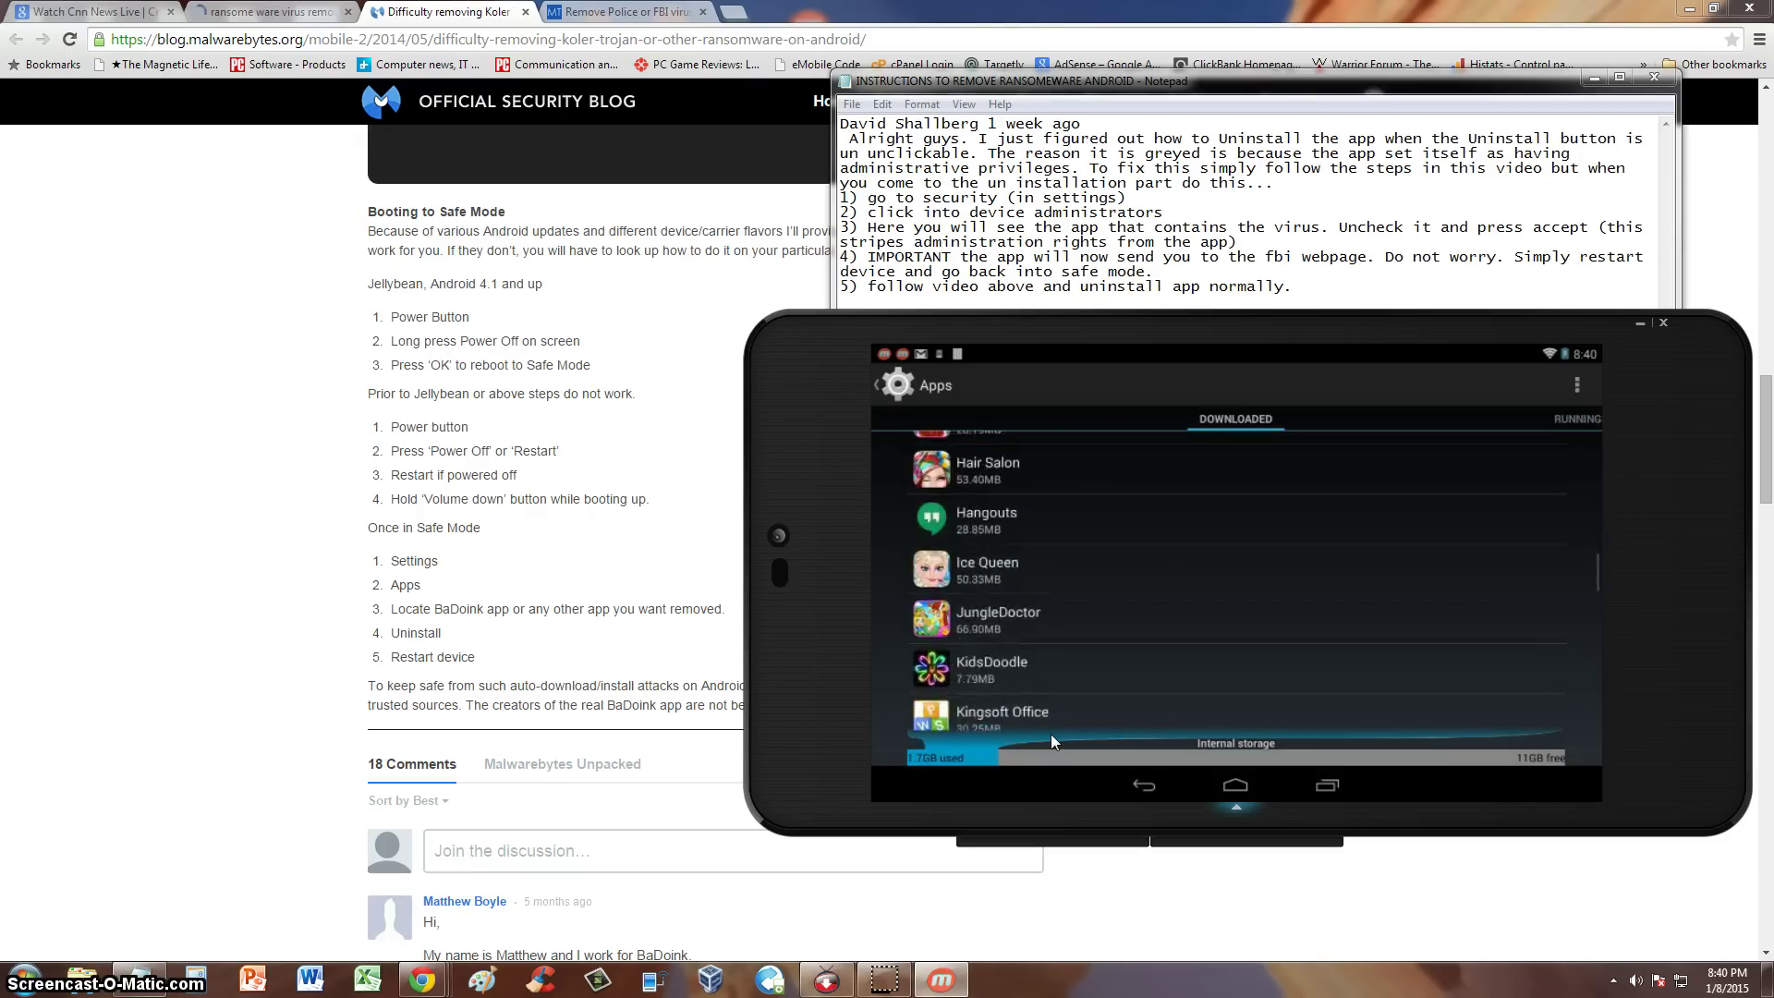
scroll(1050, 736, down, 3)
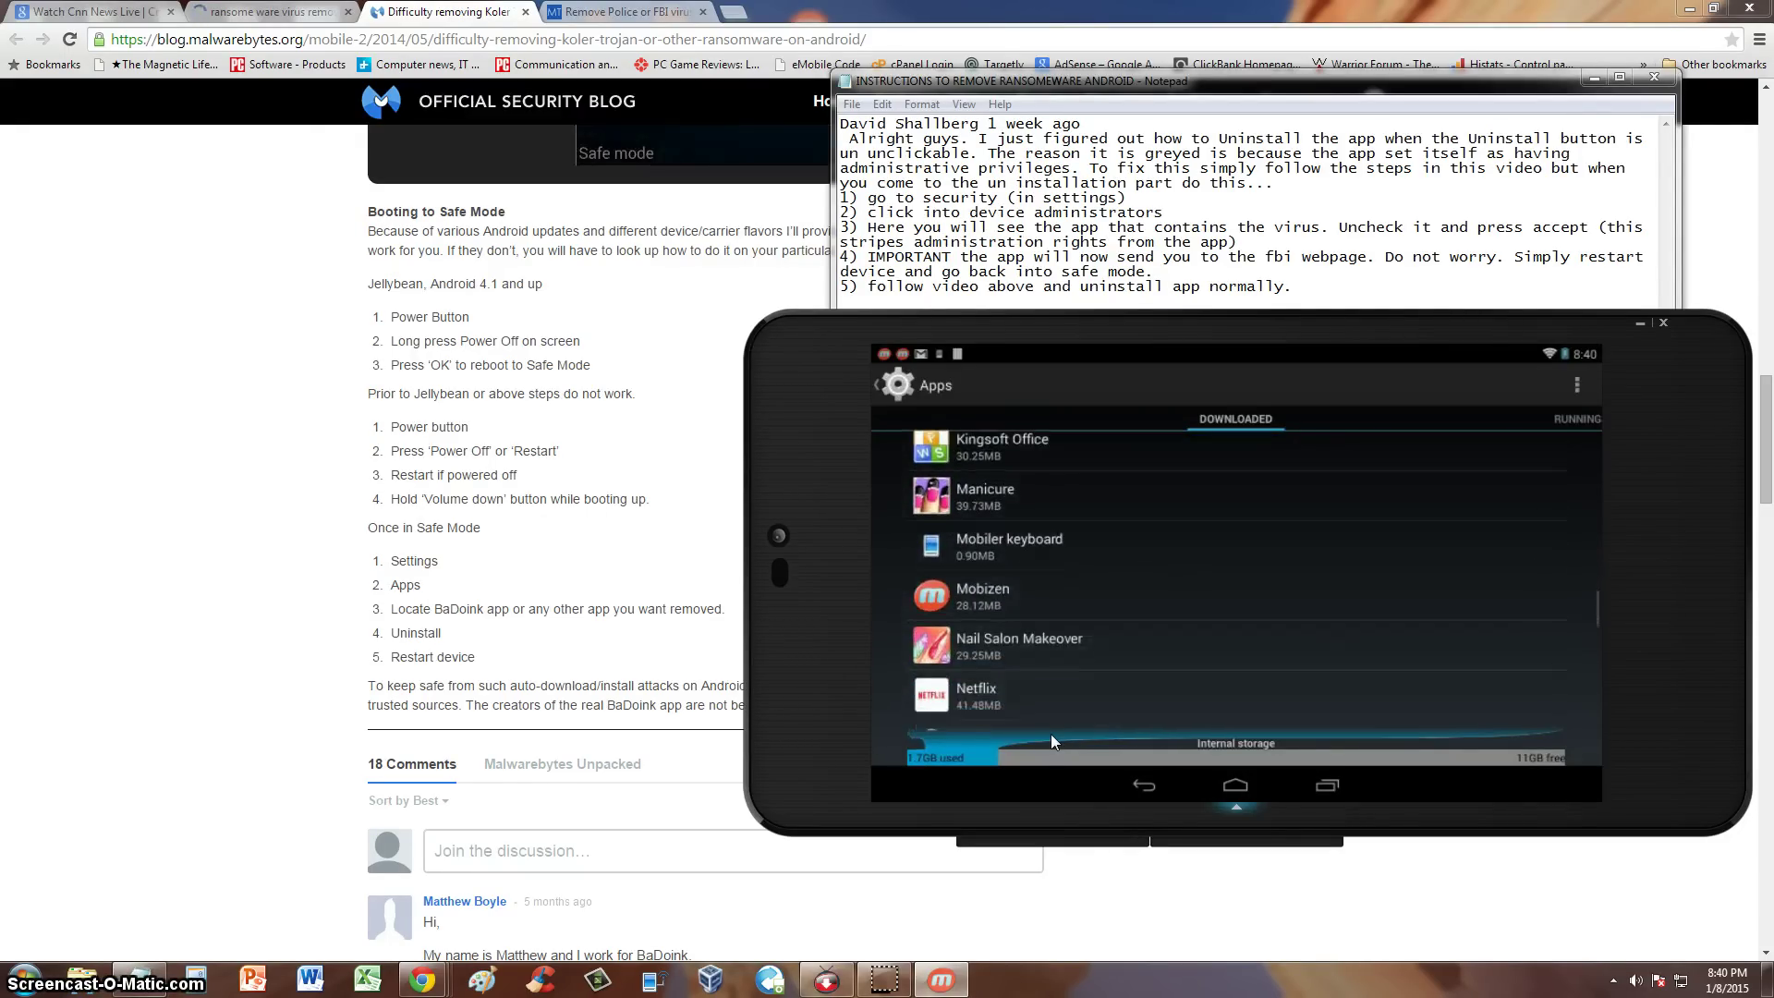
scroll(1050, 734, down, 2)
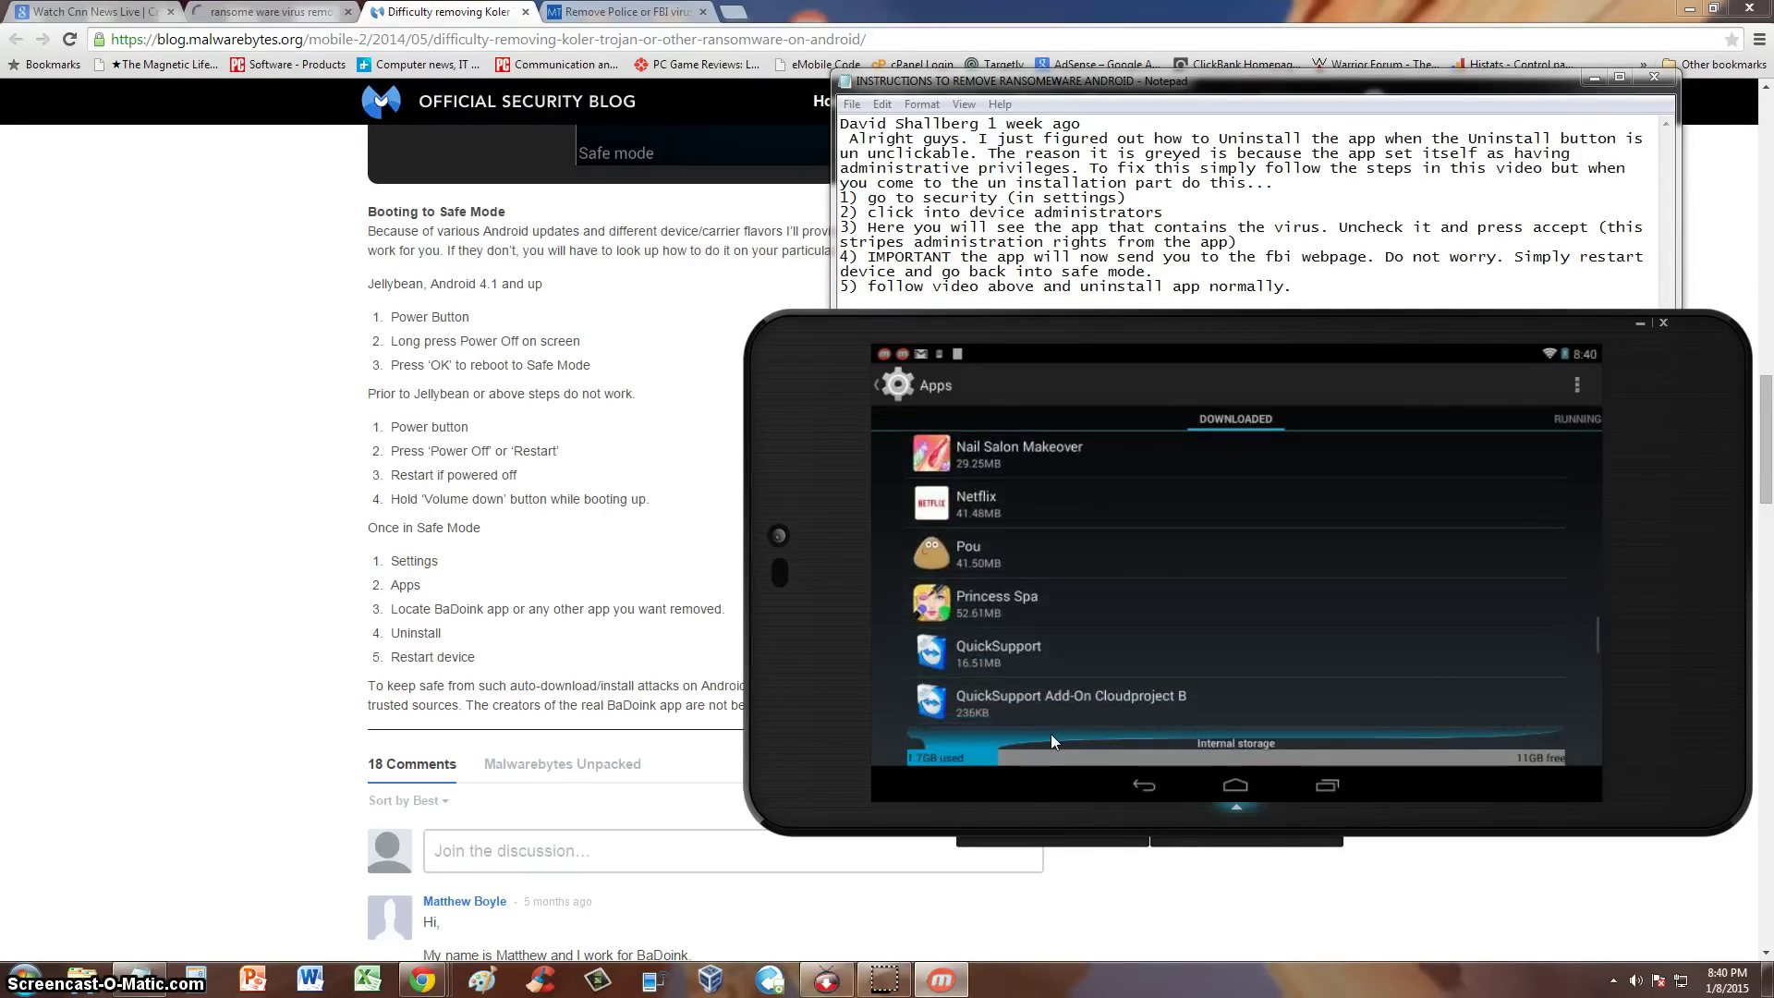
scroll(1050, 733, down, 3)
scroll(1050, 733, up, 4)
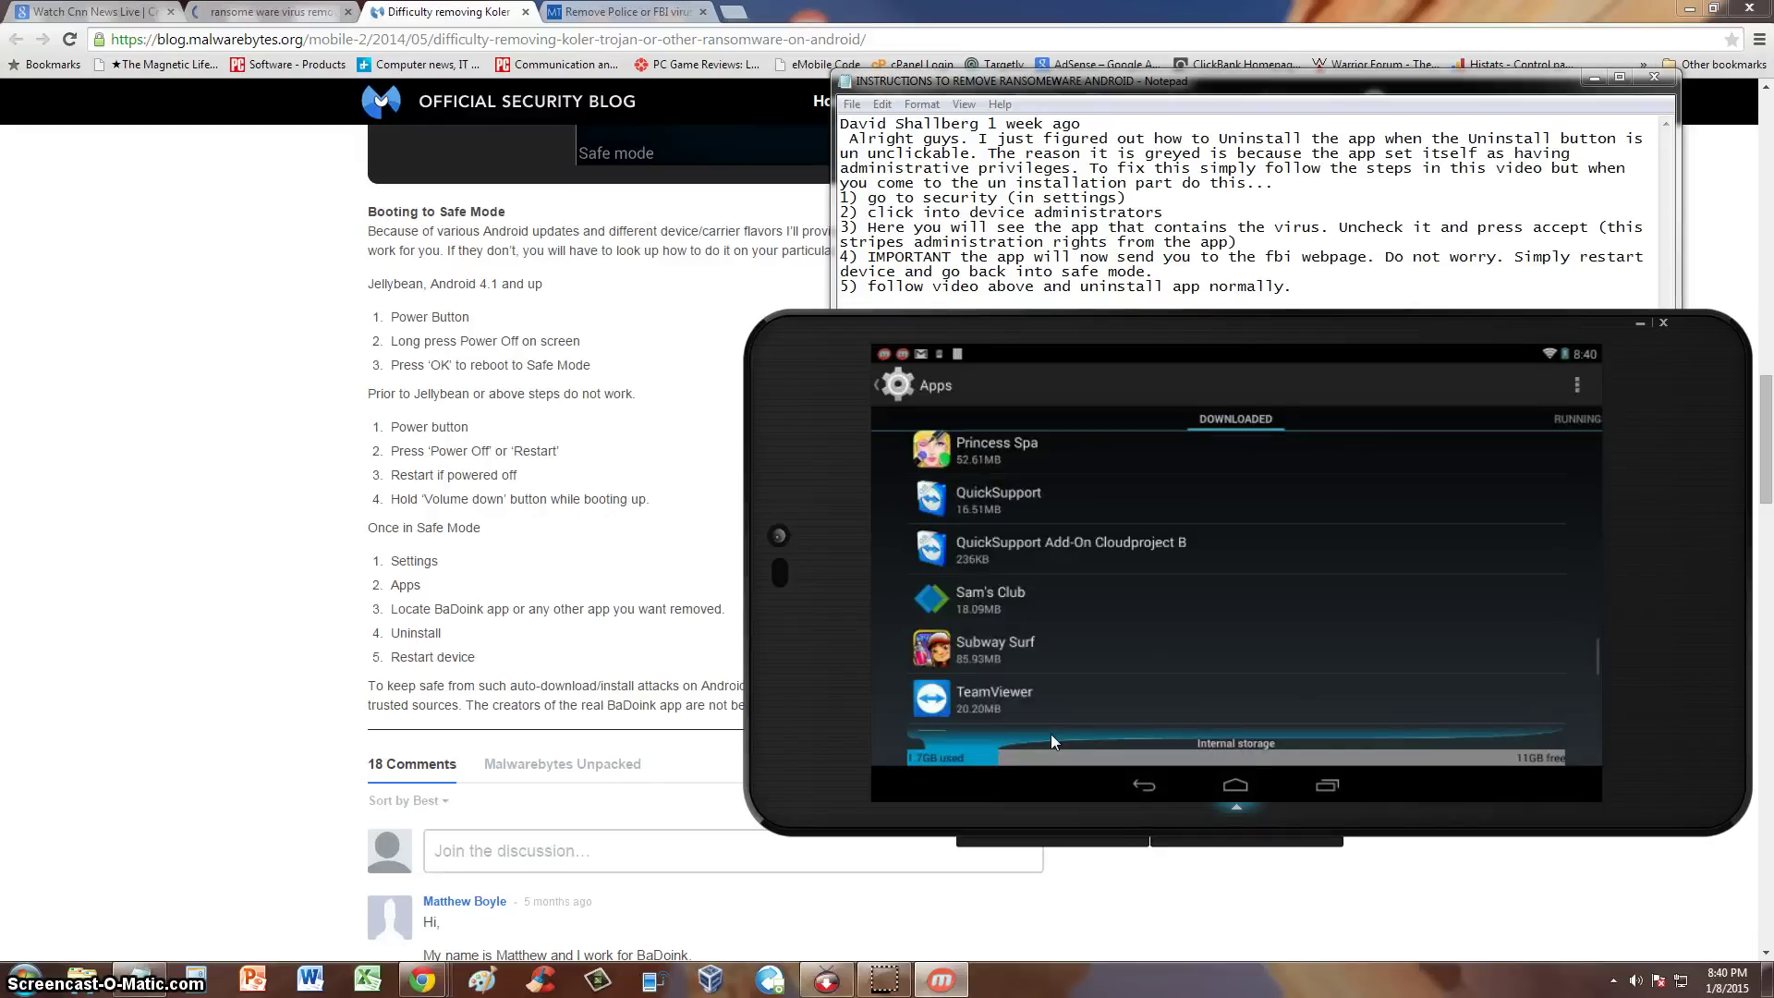
scroll(1051, 734, up, 3)
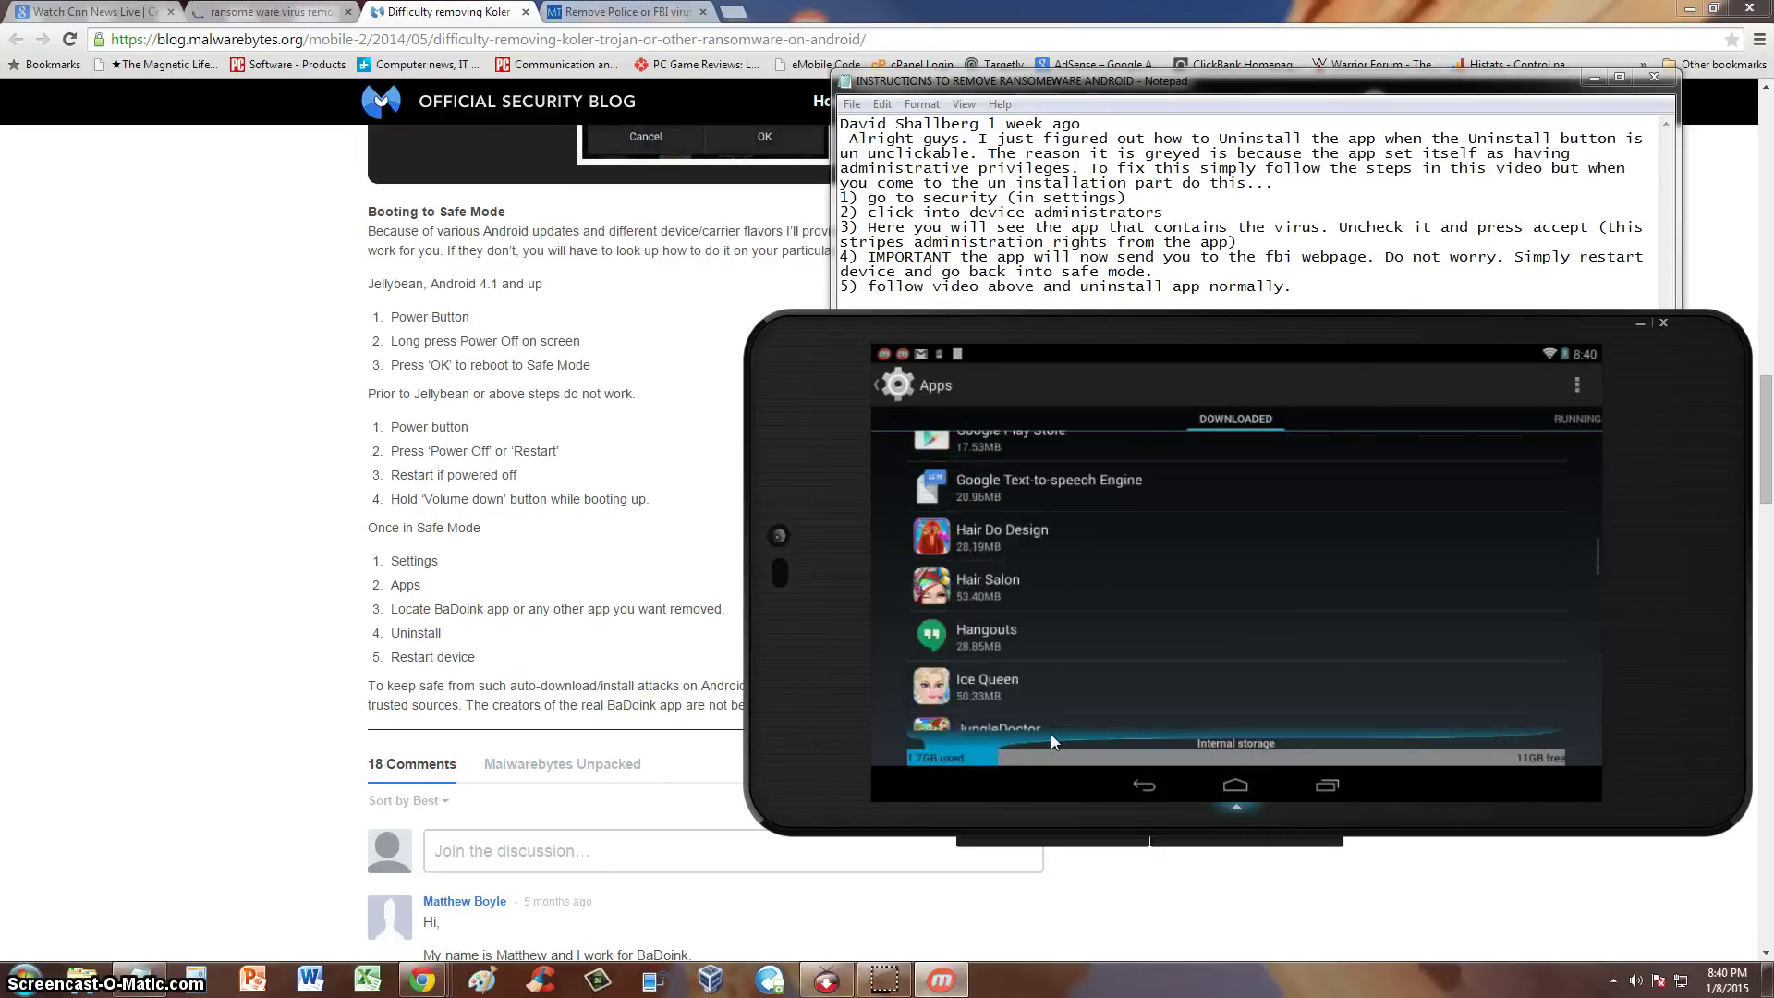
scroll(1050, 734, up, 4)
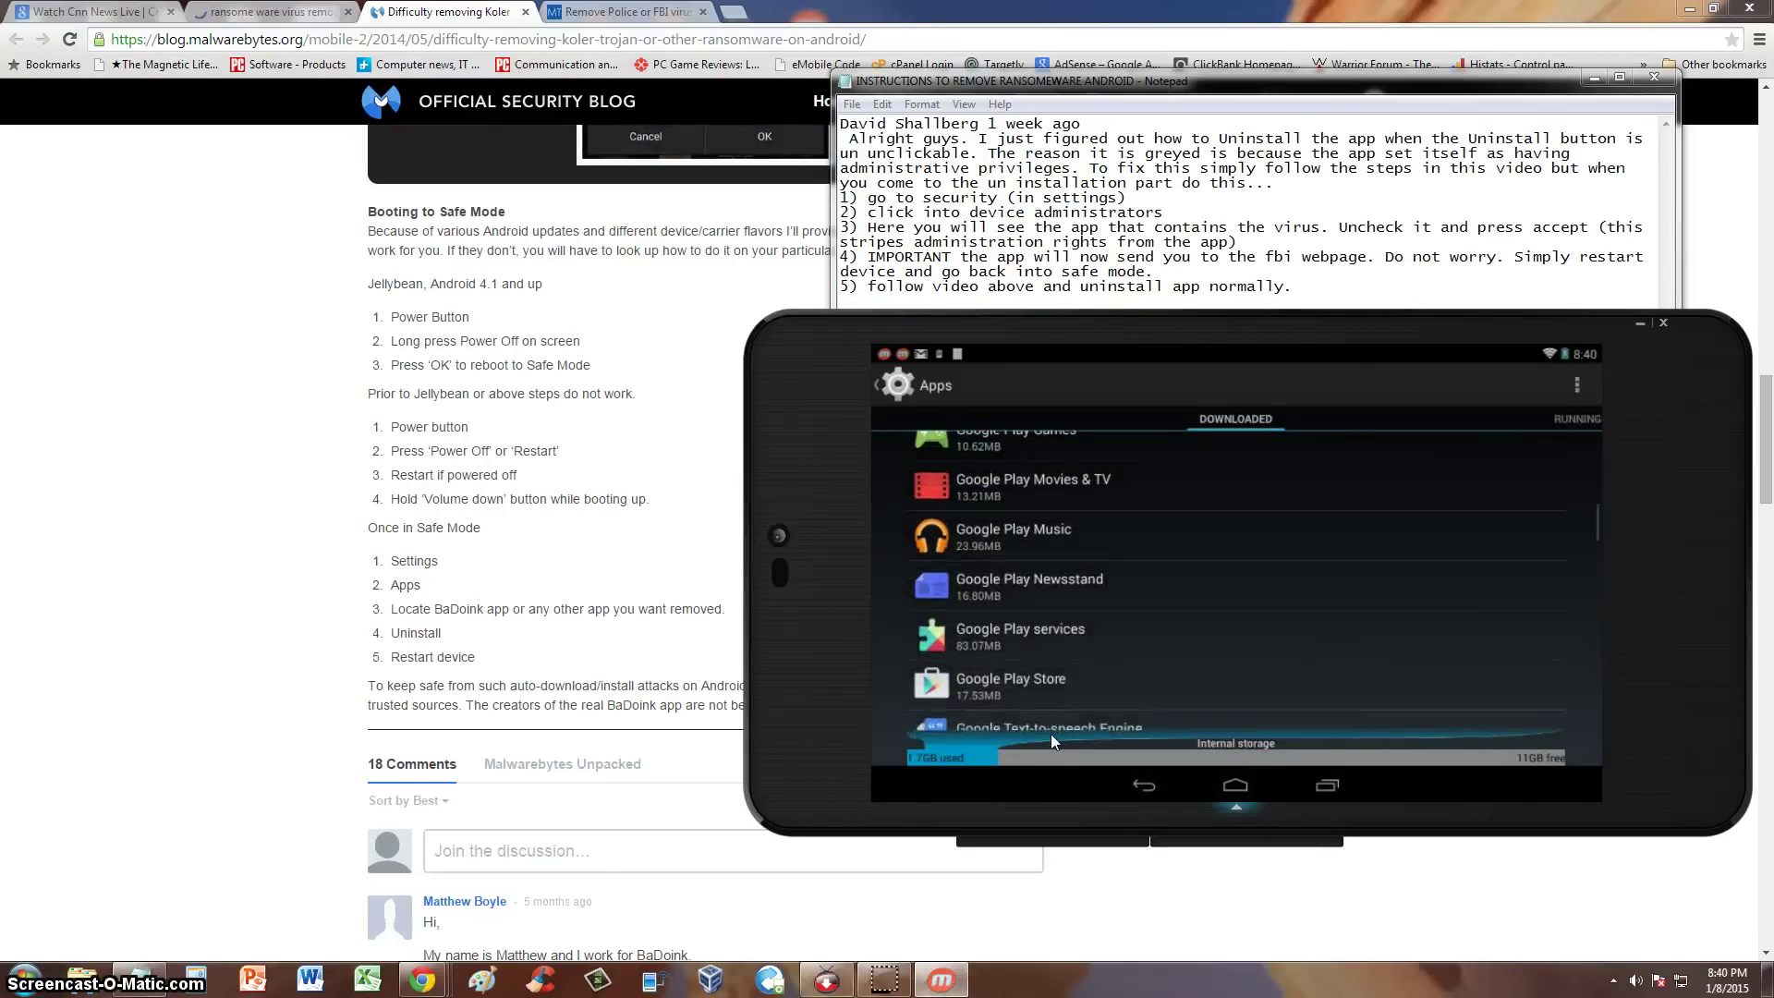
scroll(1051, 734, up, 2)
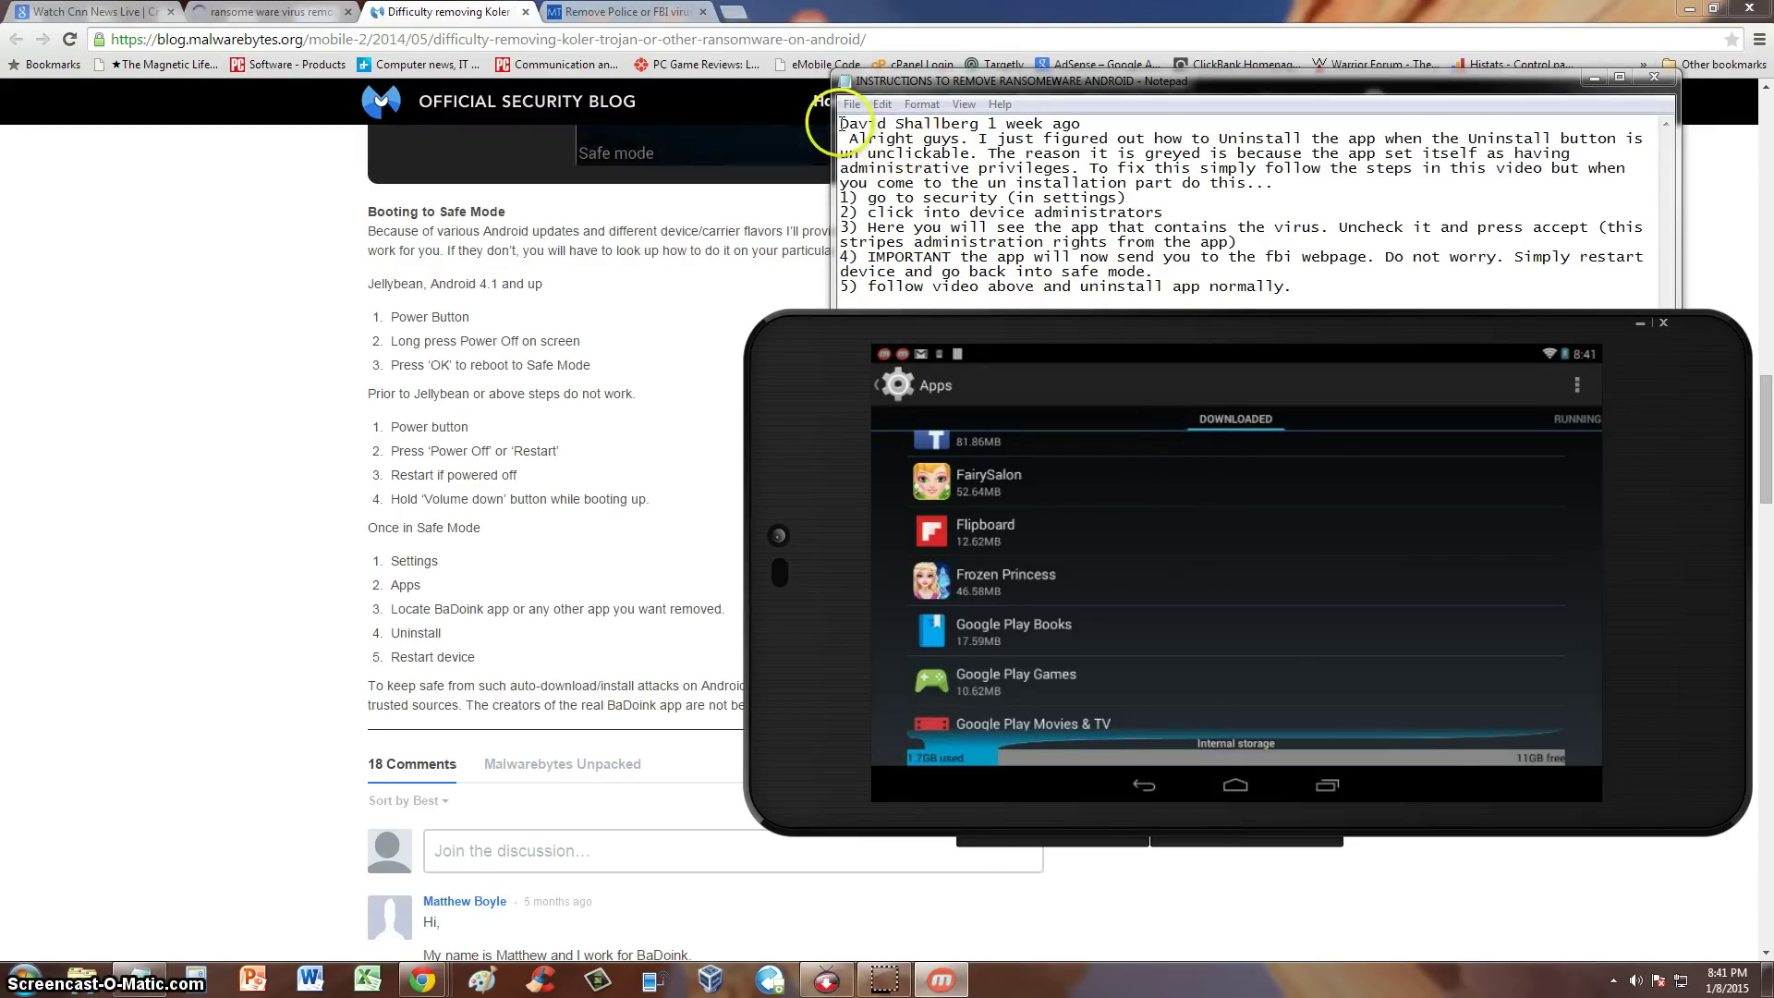
drag(841, 123, 967, 125)
click(1155, 288)
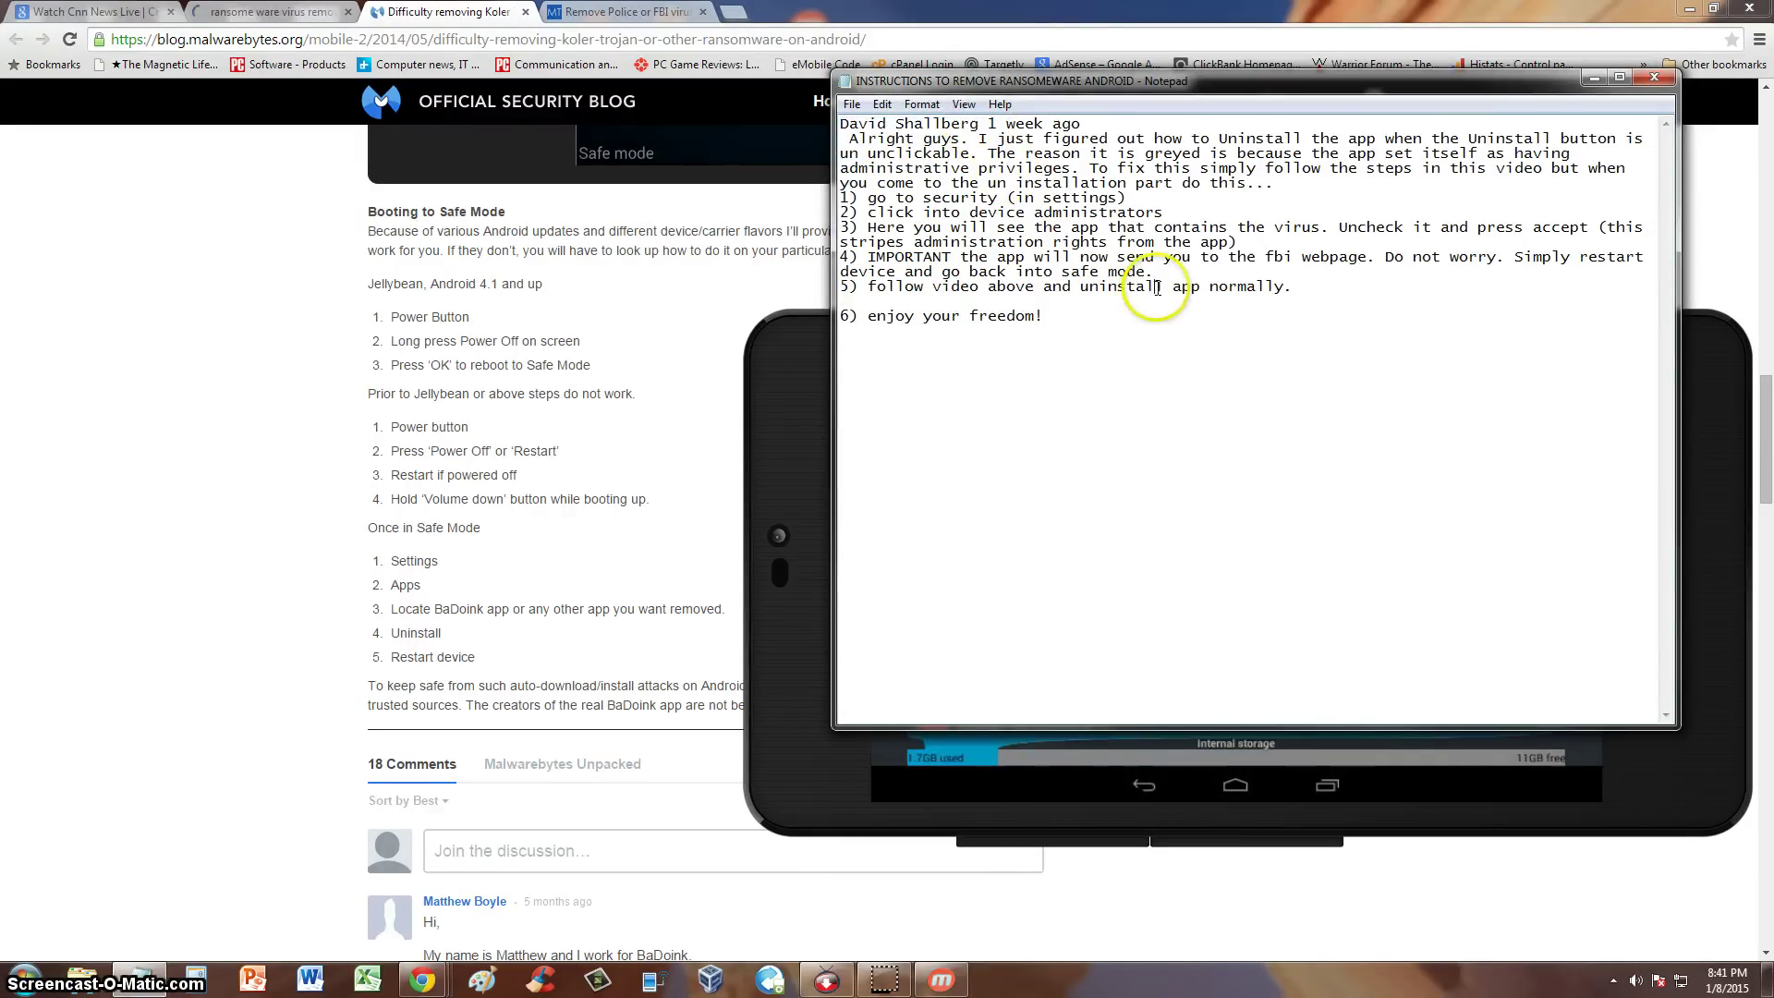
click(1640, 806)
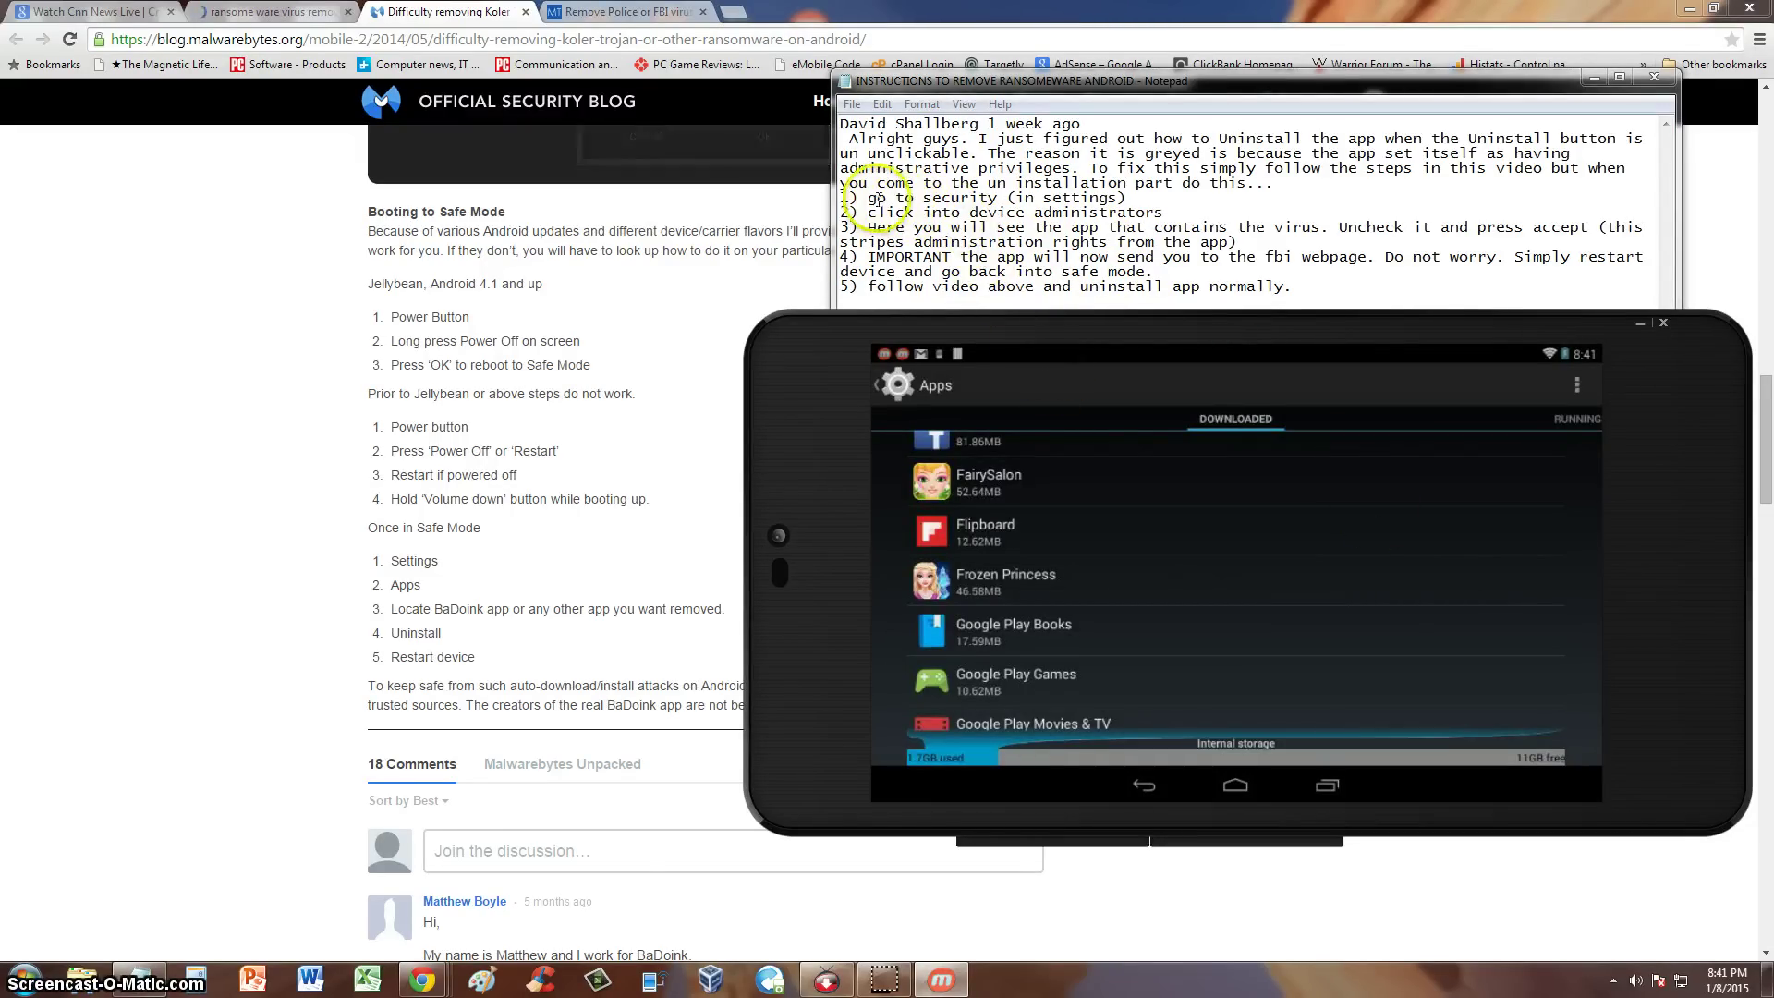
drag(871, 198, 1125, 197)
click(1708, 539)
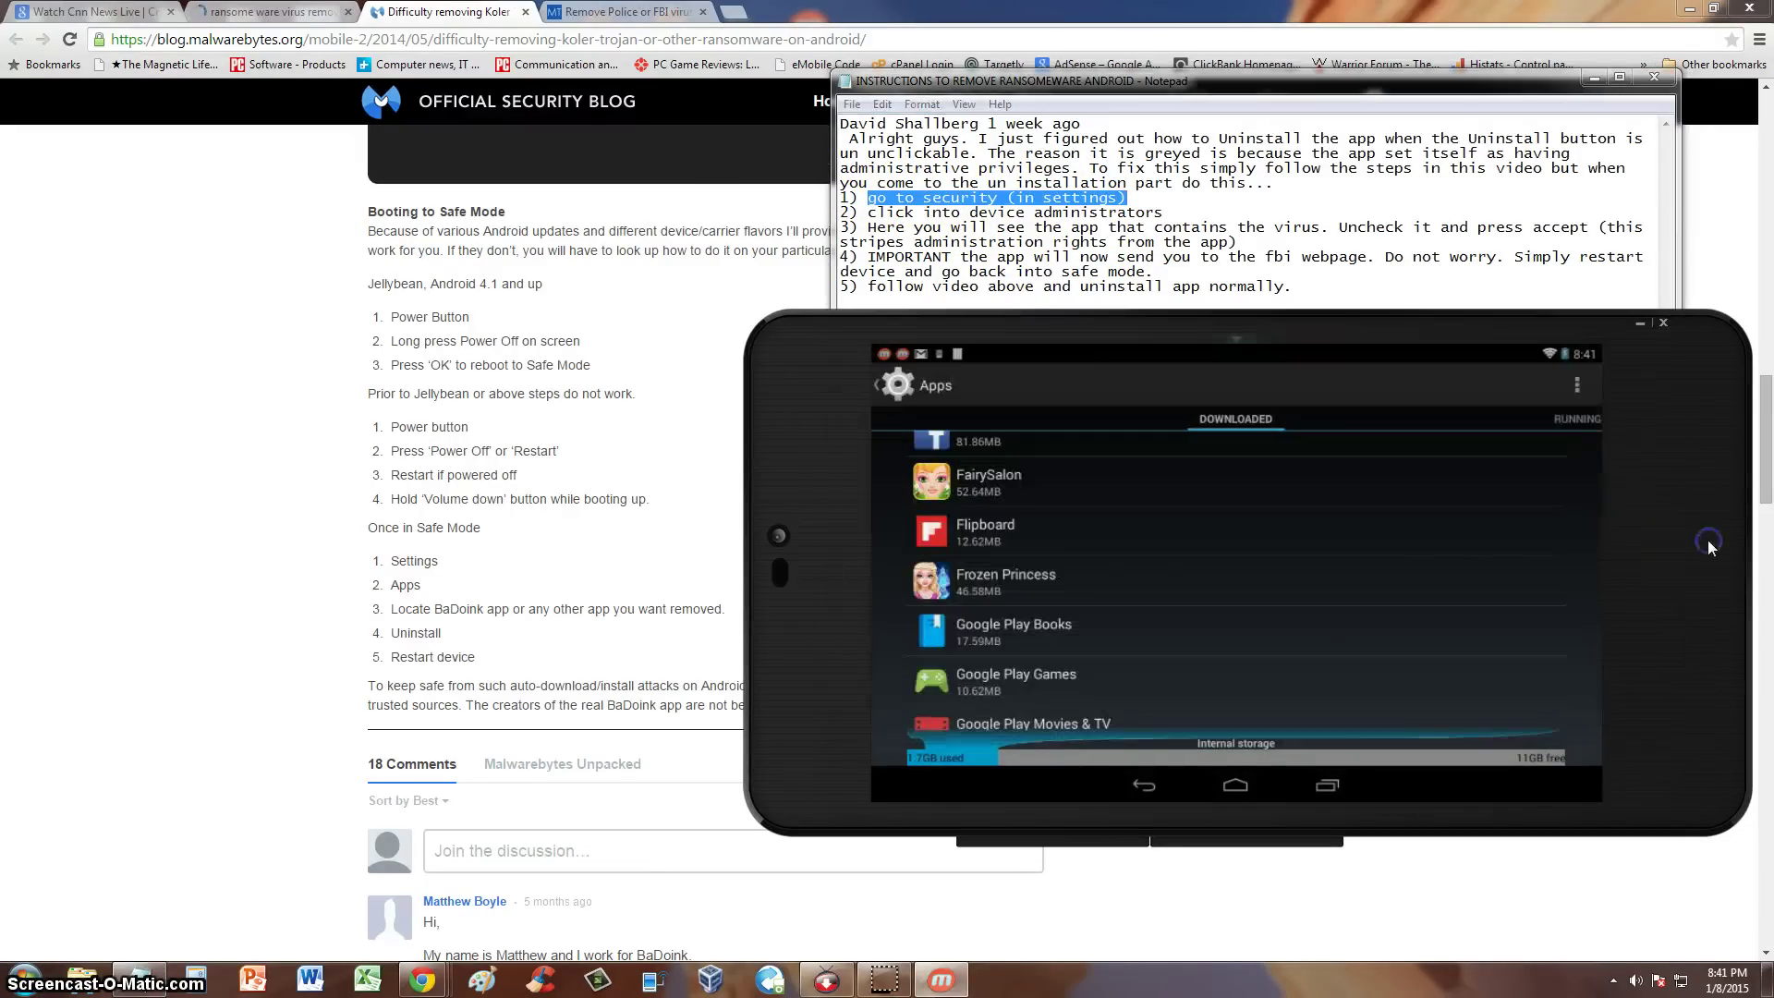
click(978, 246)
click(1700, 433)
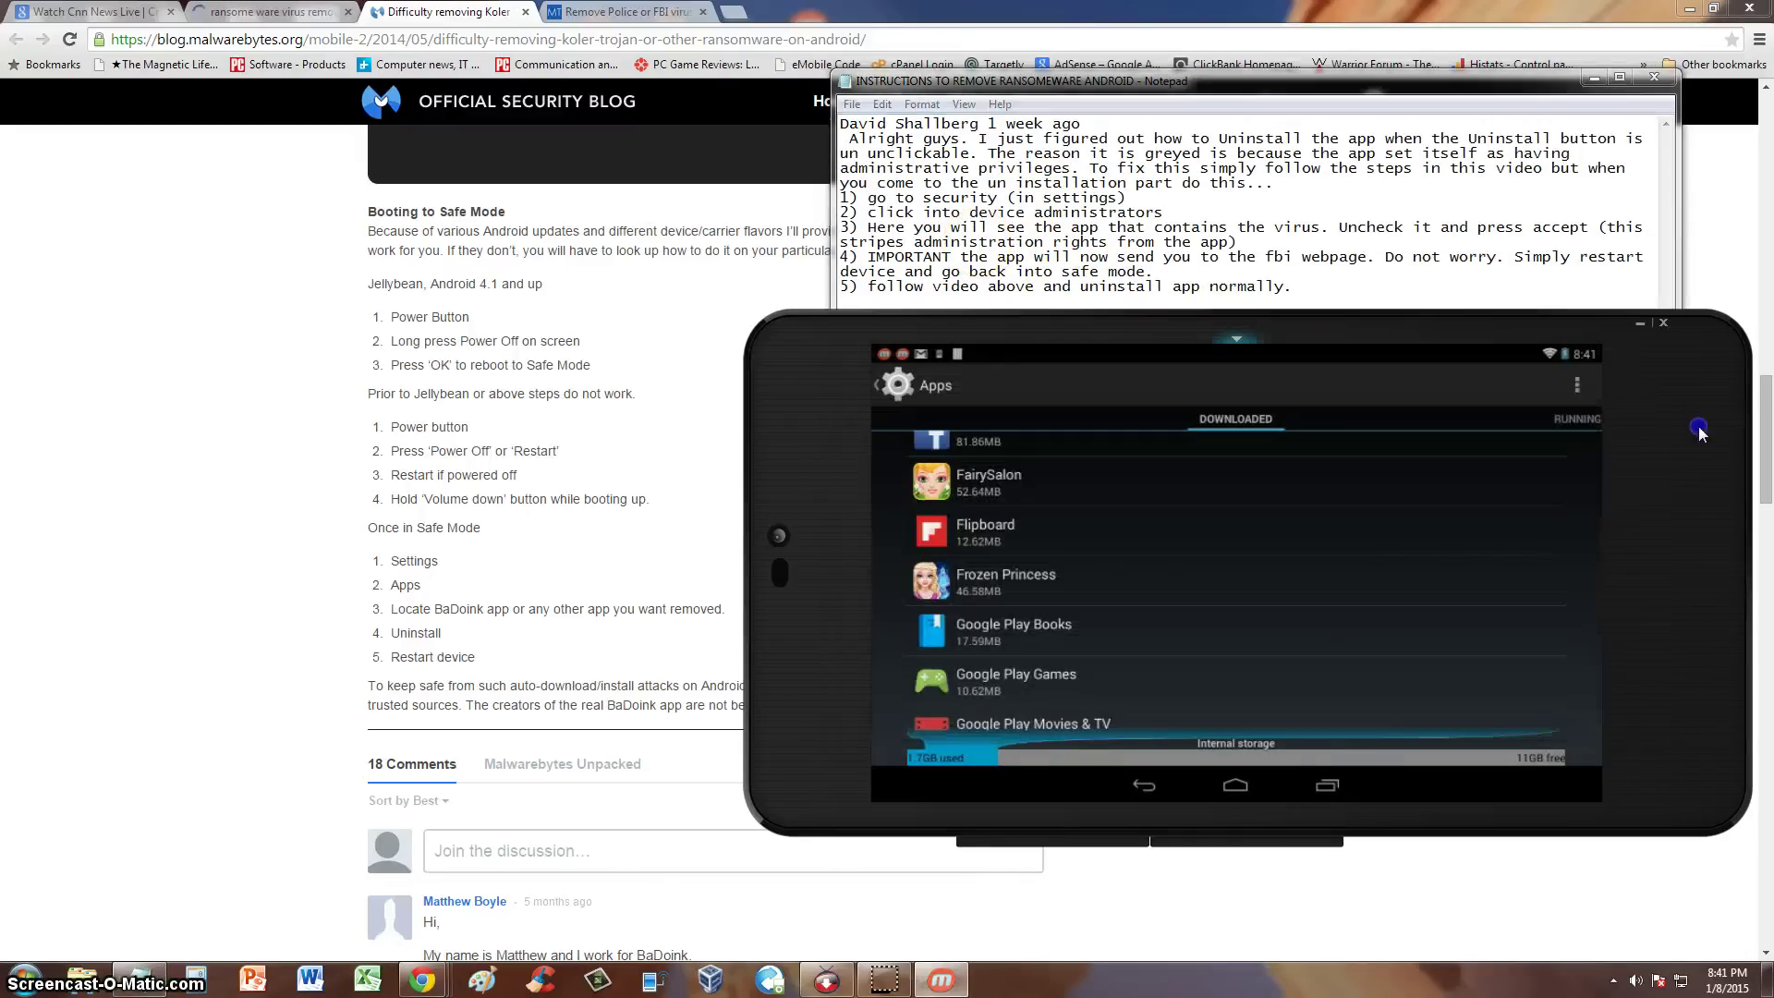
Return to the main Settings list and open Security
key(Escape)
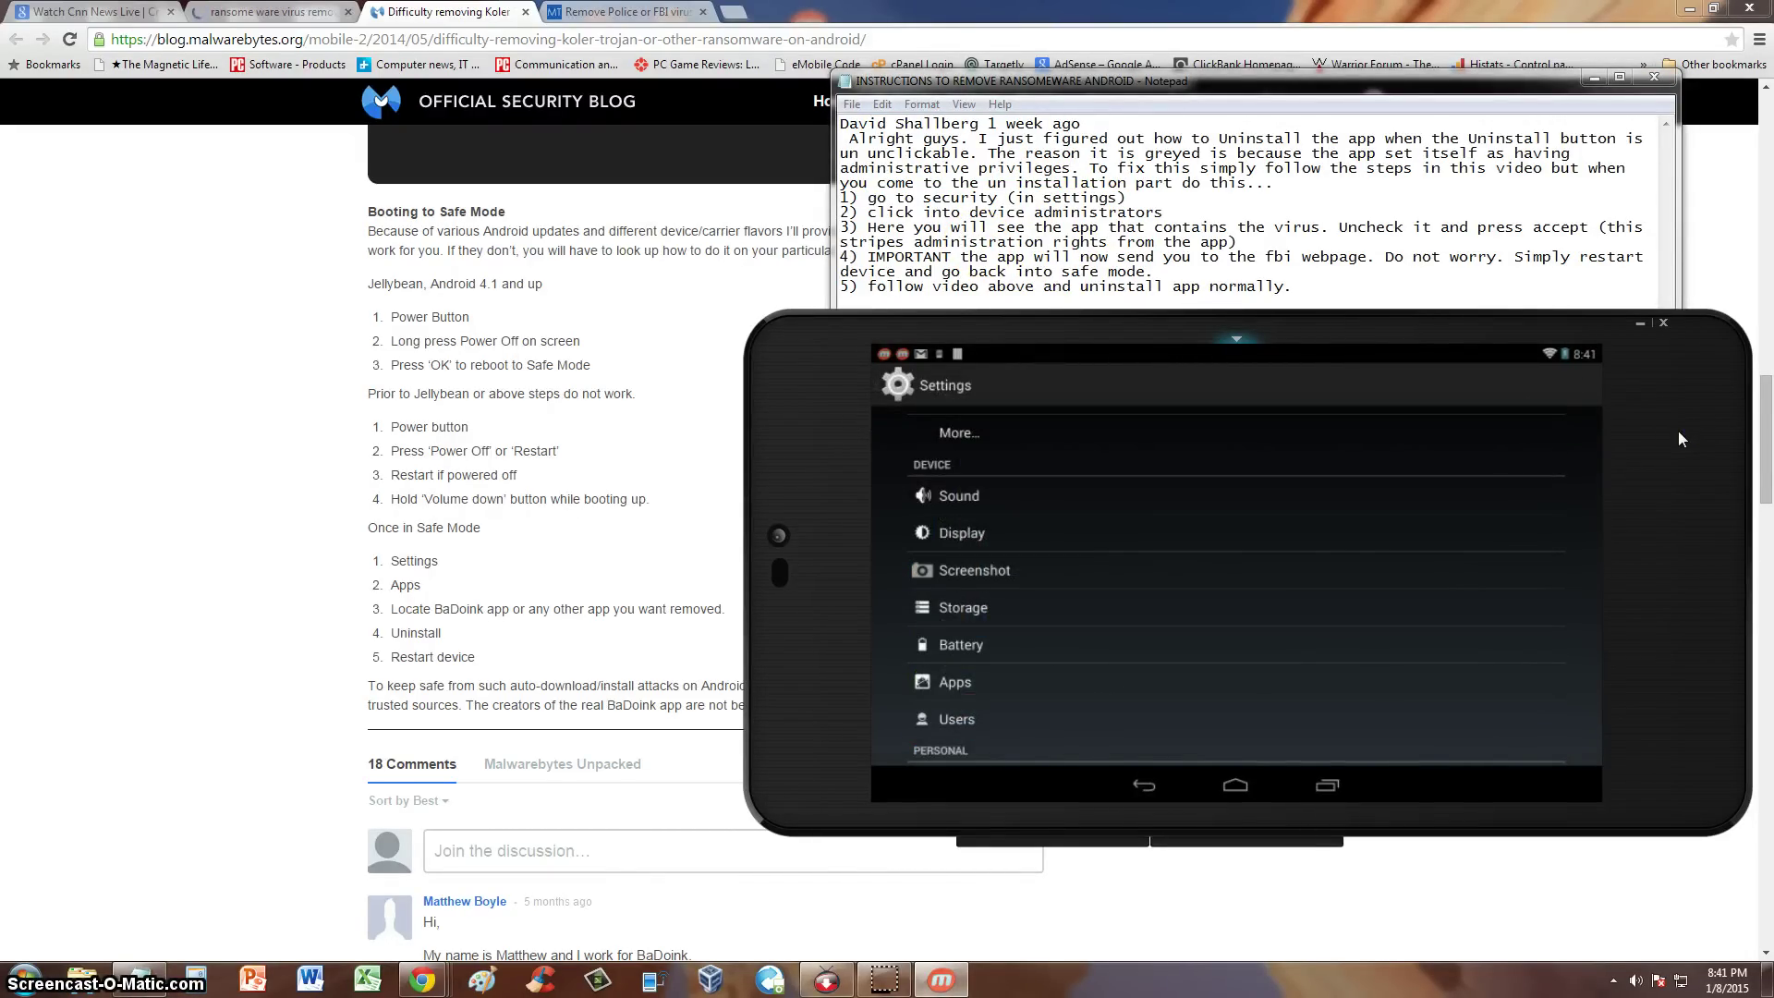
scroll(1678, 430, up, 2)
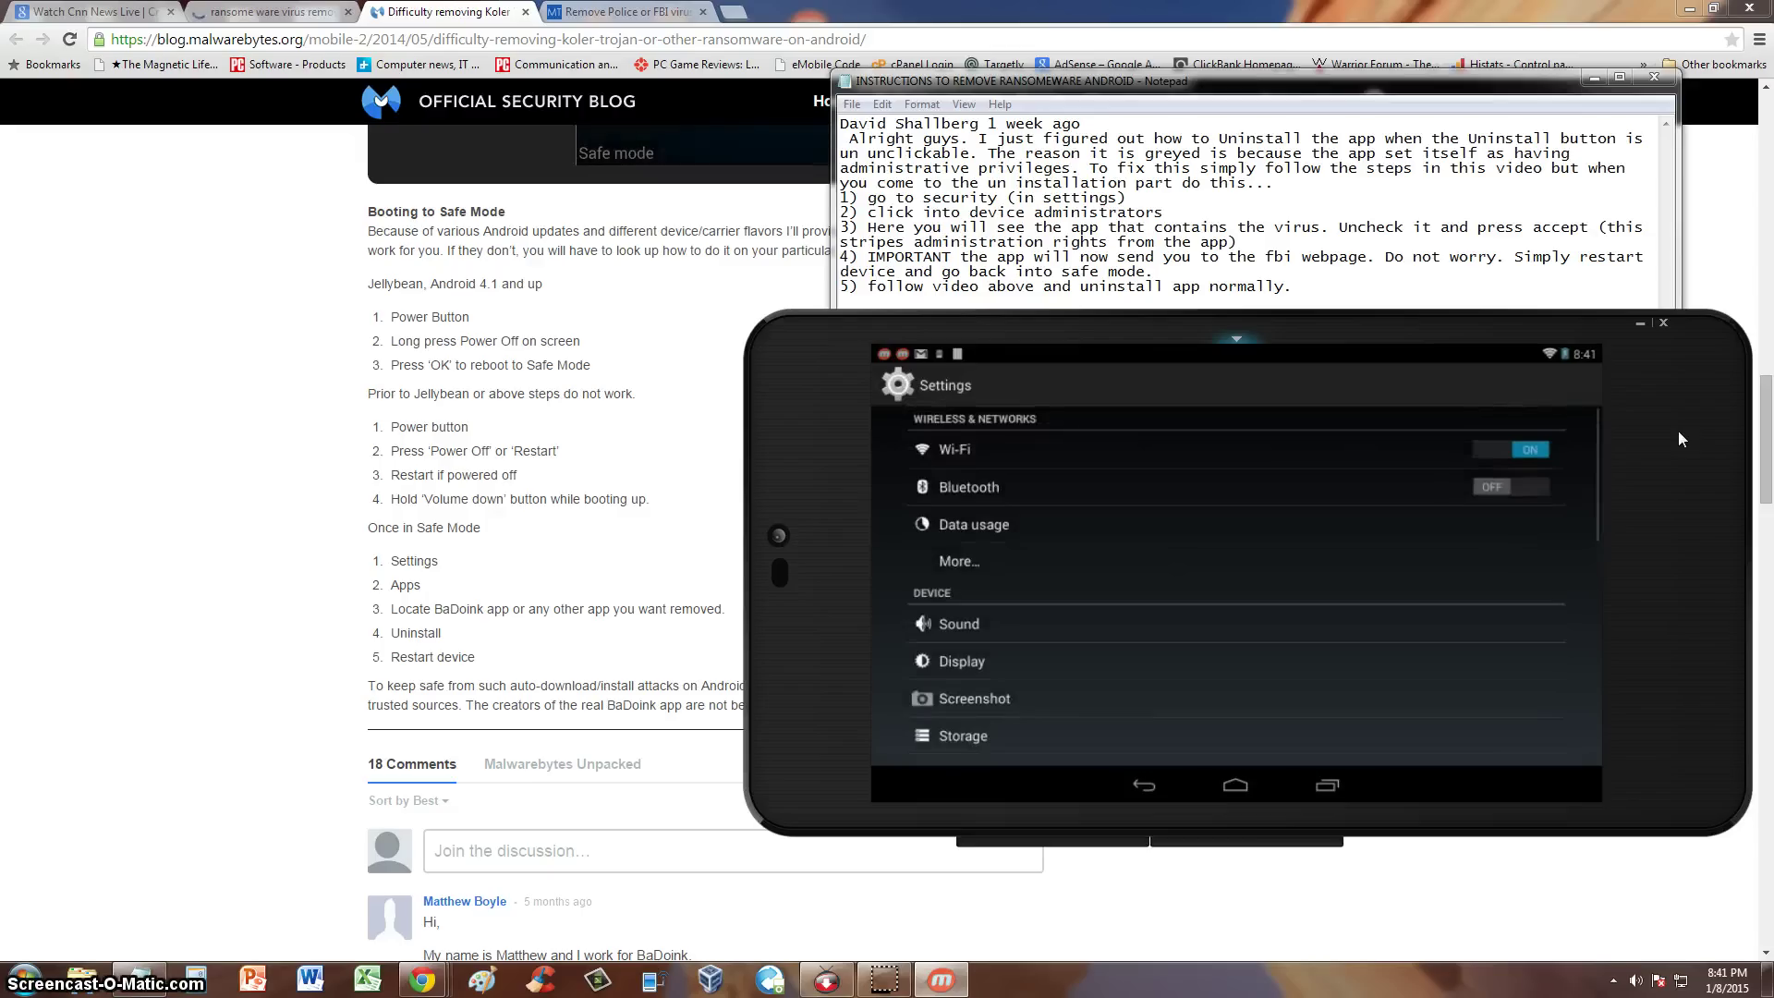
scroll(1678, 431, down, 3)
scroll(1678, 431, down, 4)
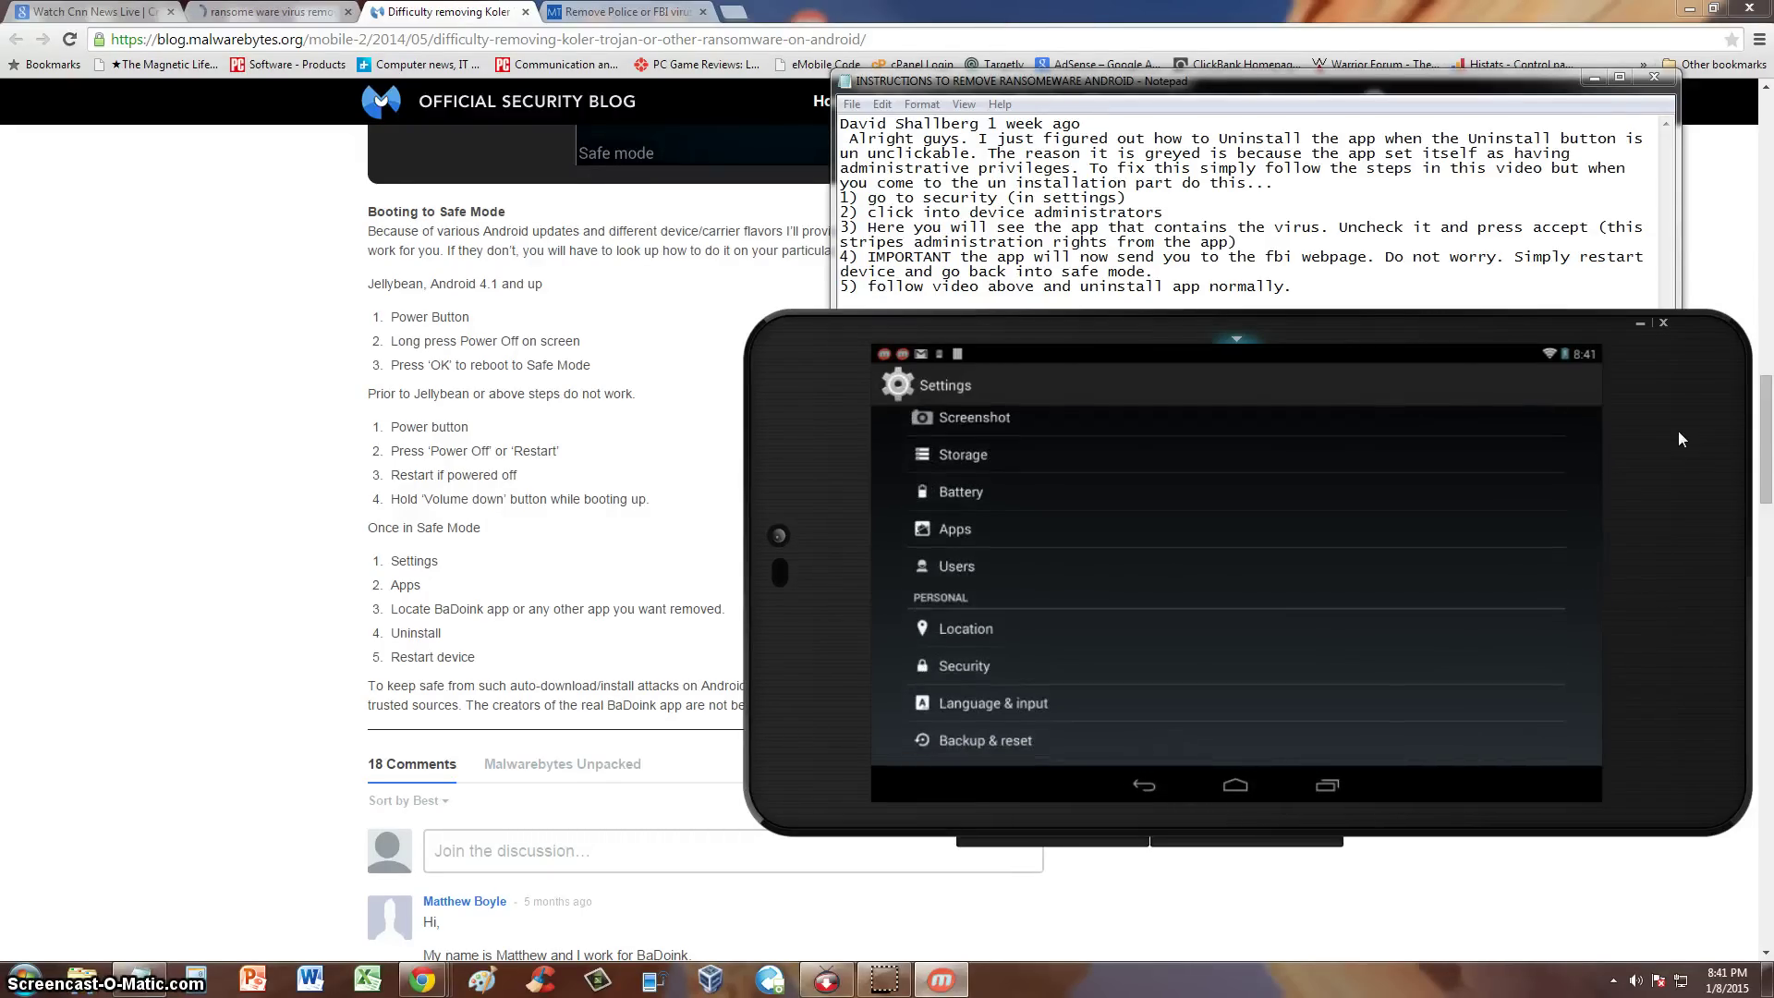
key(Return)
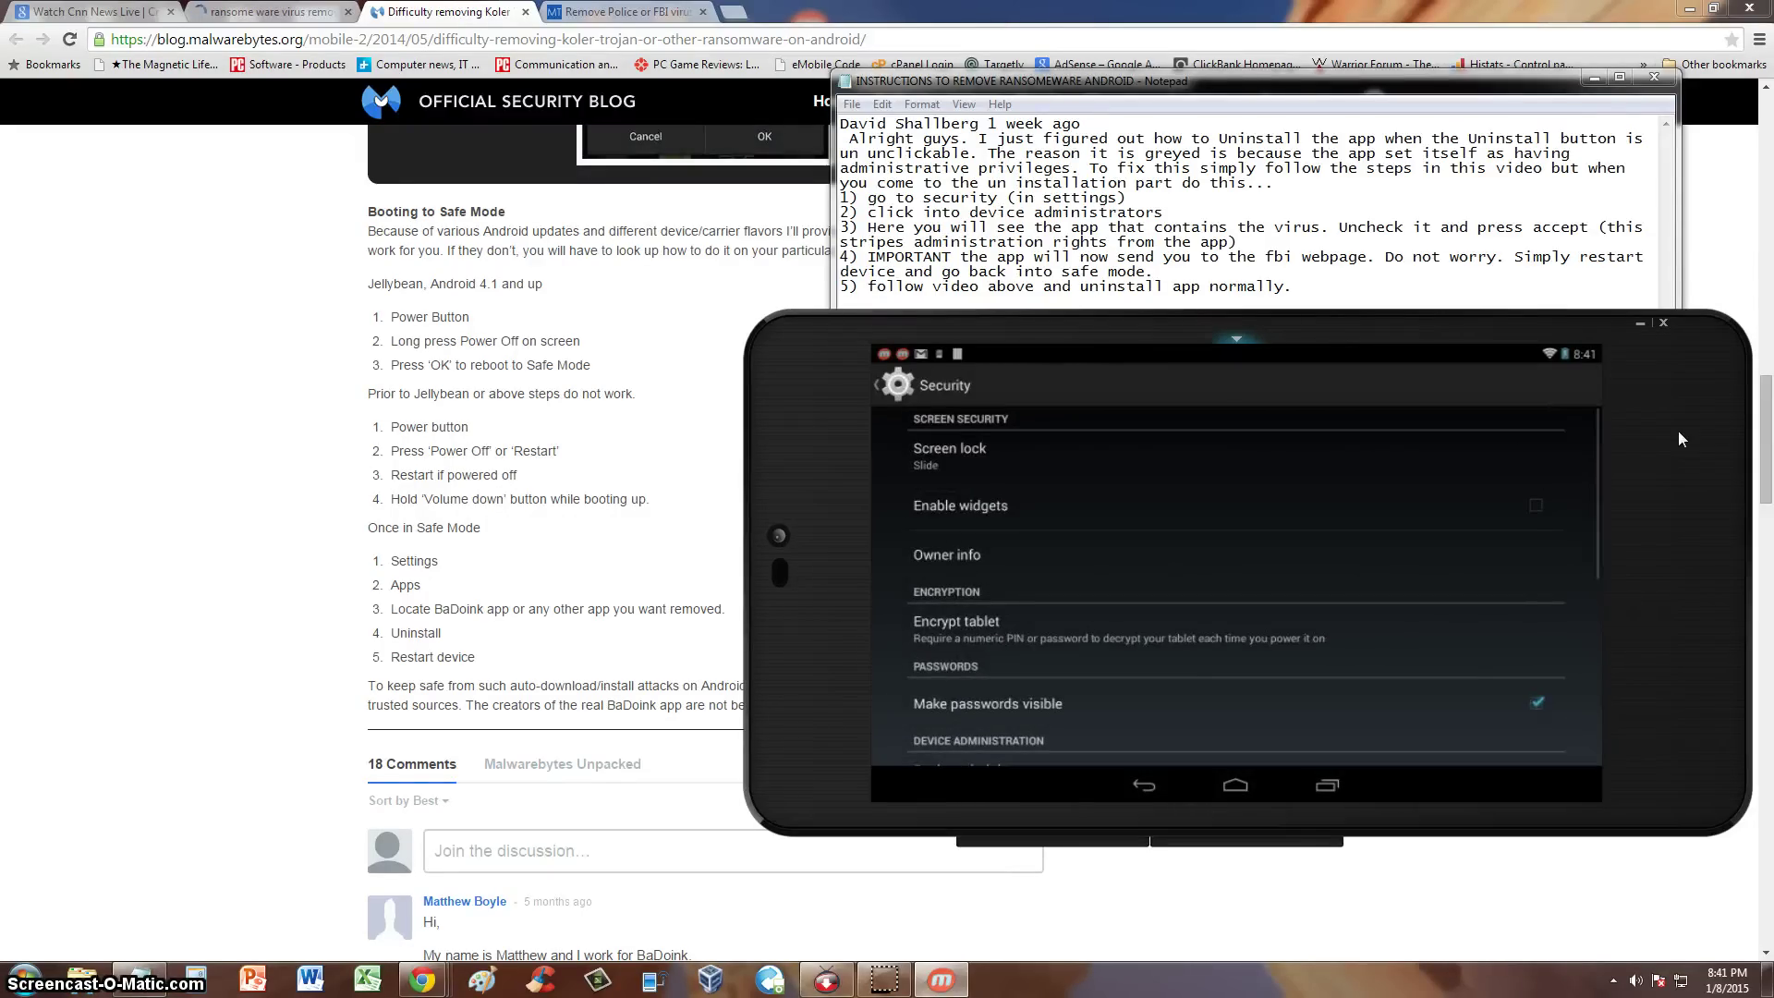
Highlight the device administrators note, then scroll Security down to Device administration
click(1105, 231)
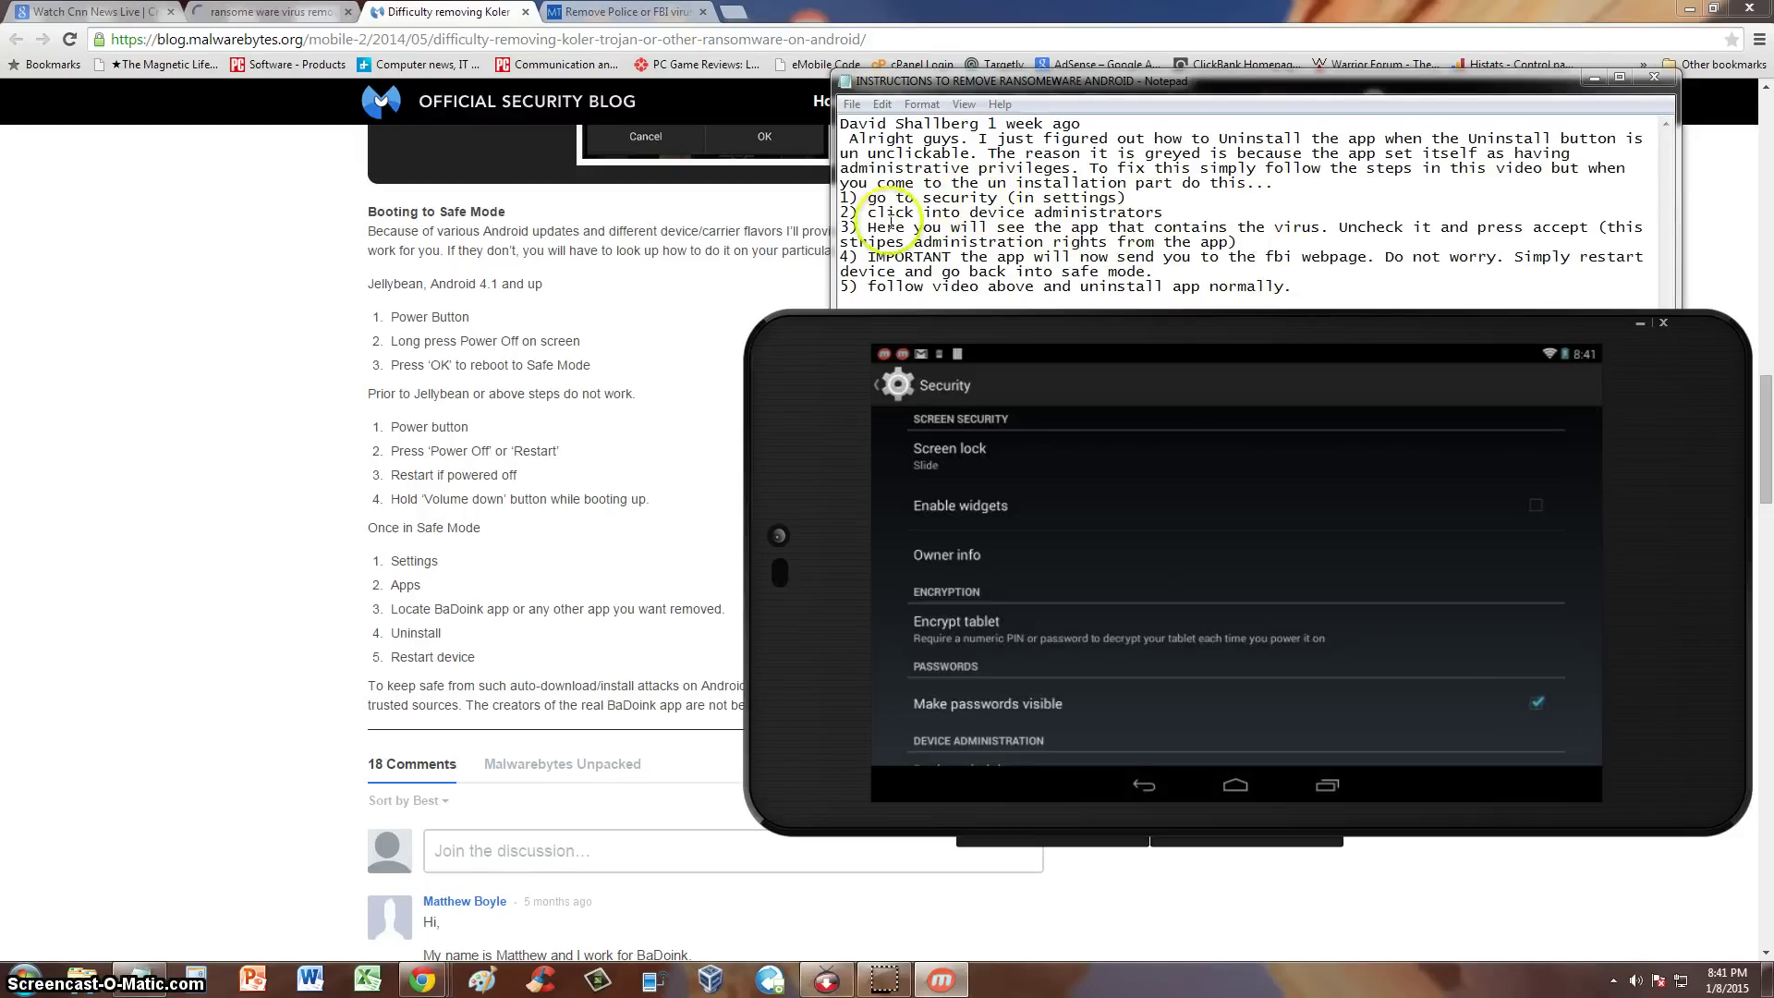
drag(876, 212, 1090, 212)
click(1726, 486)
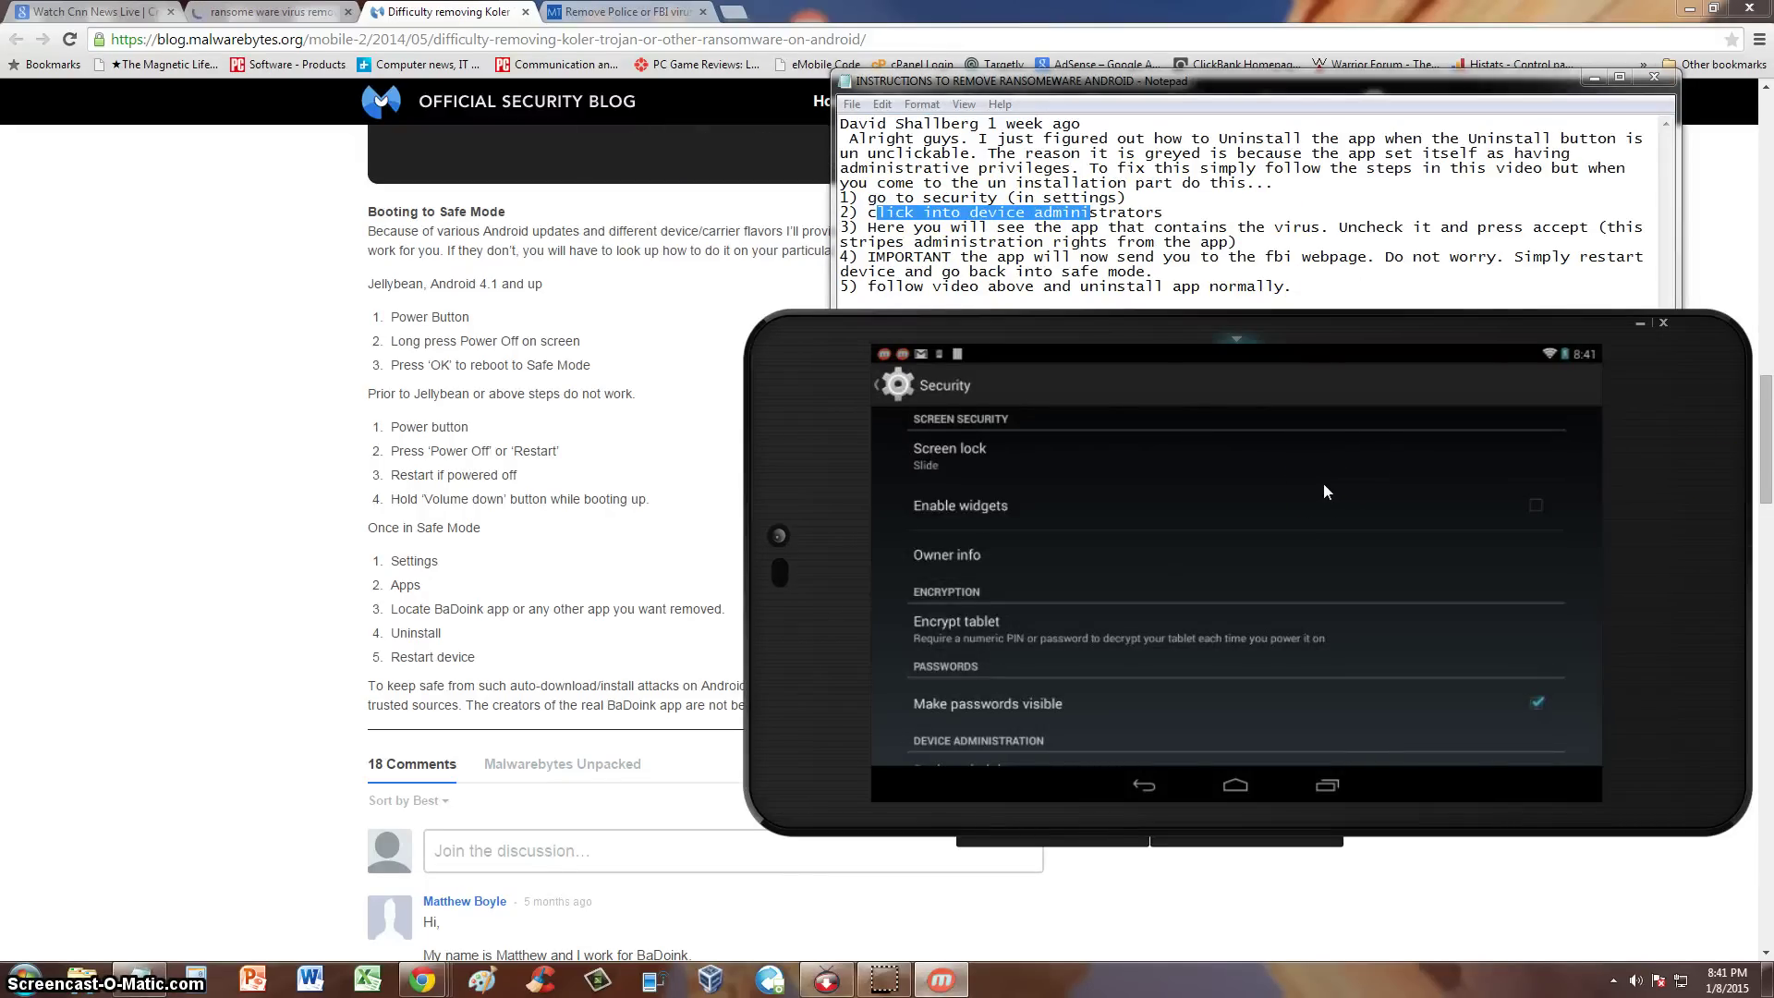
scroll(1323, 484, down, 3)
click(1045, 646)
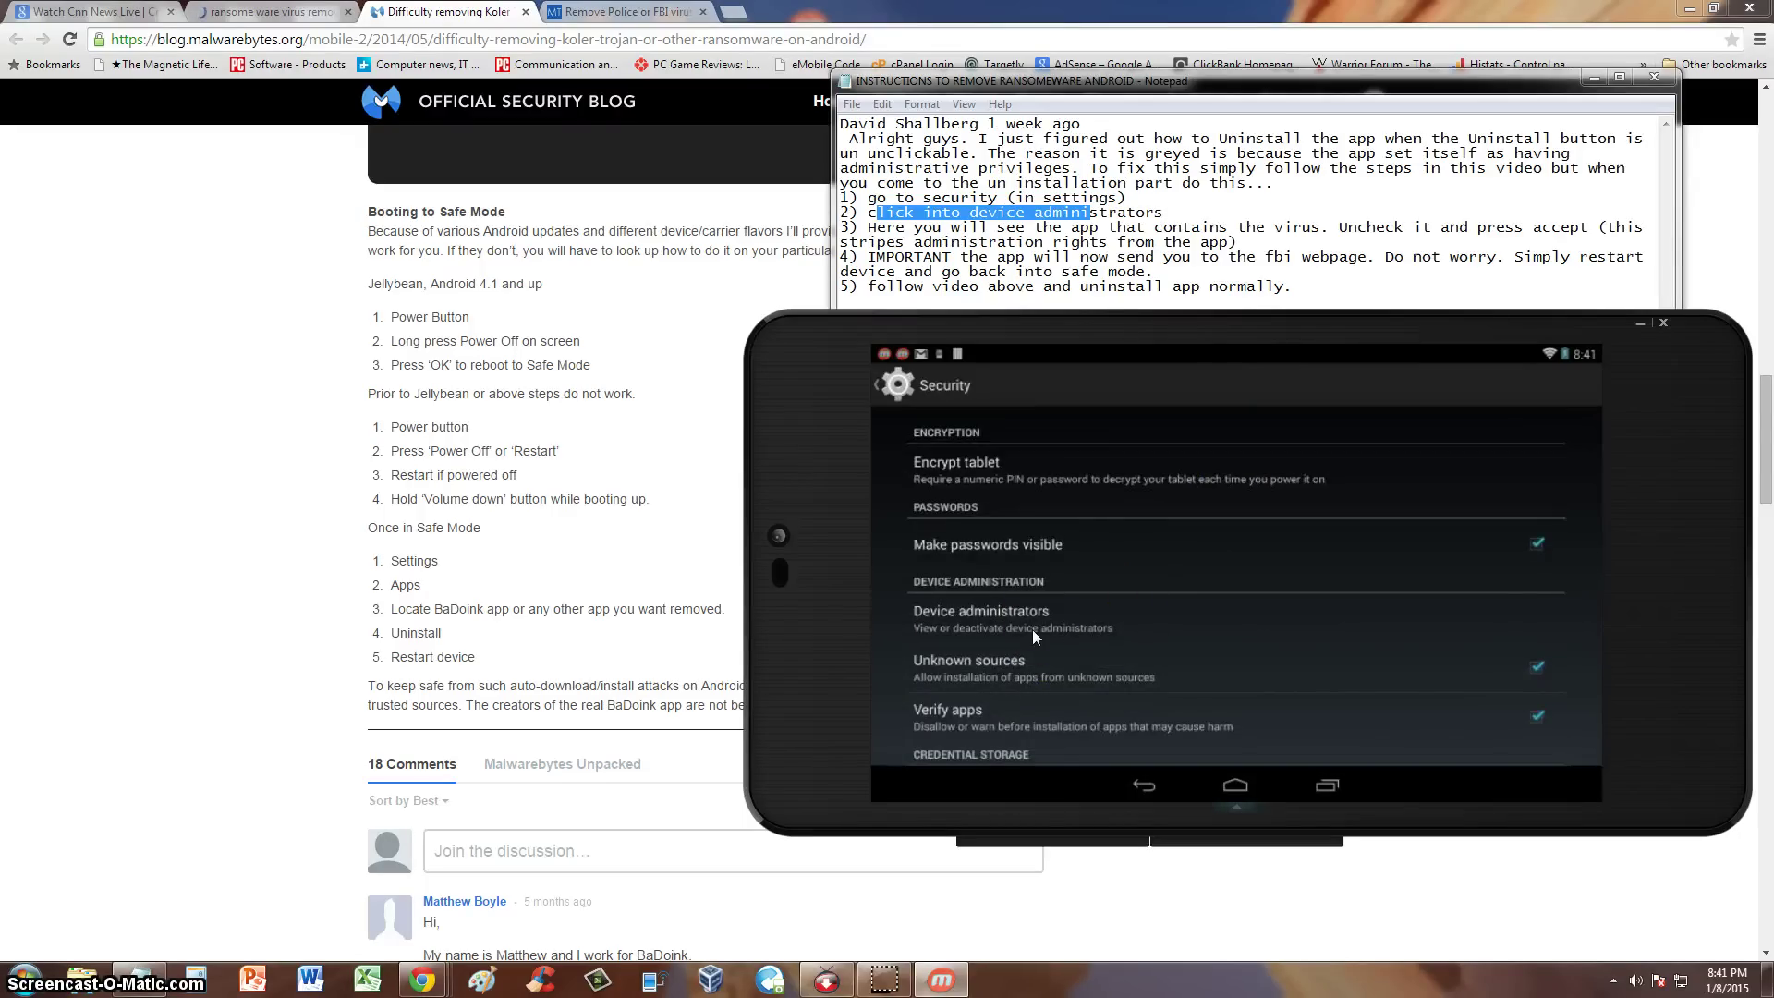
click(1033, 630)
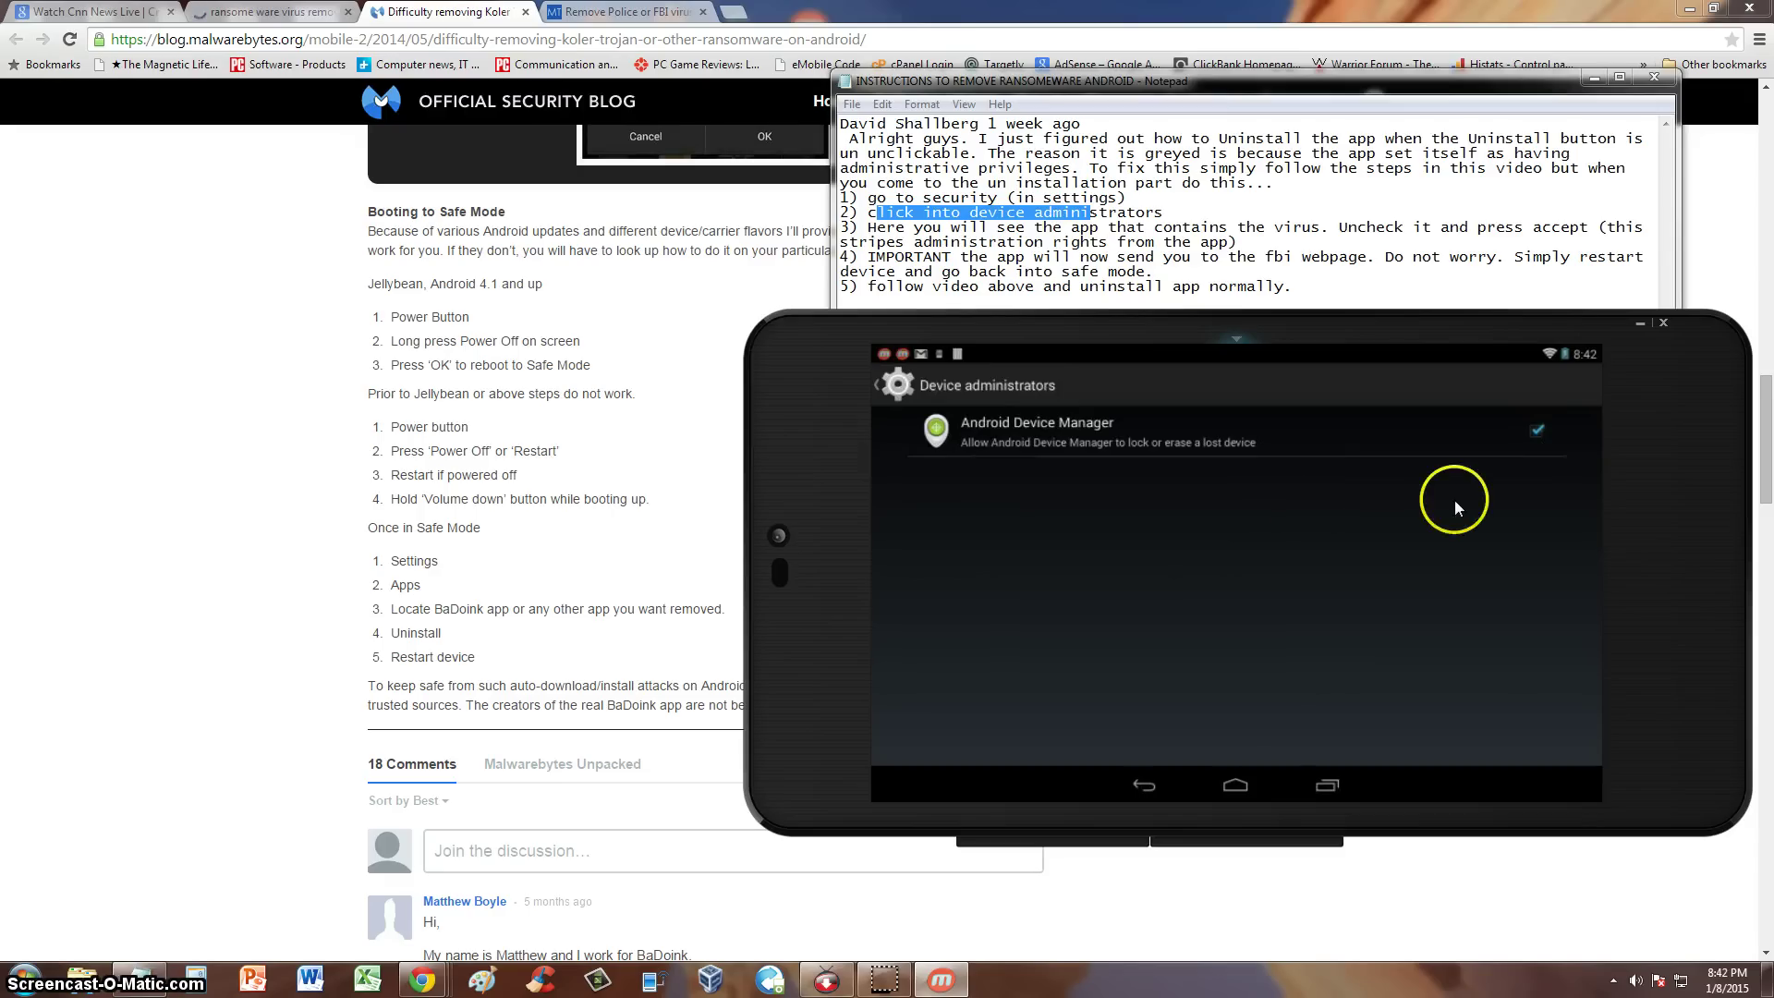
click(1538, 430)
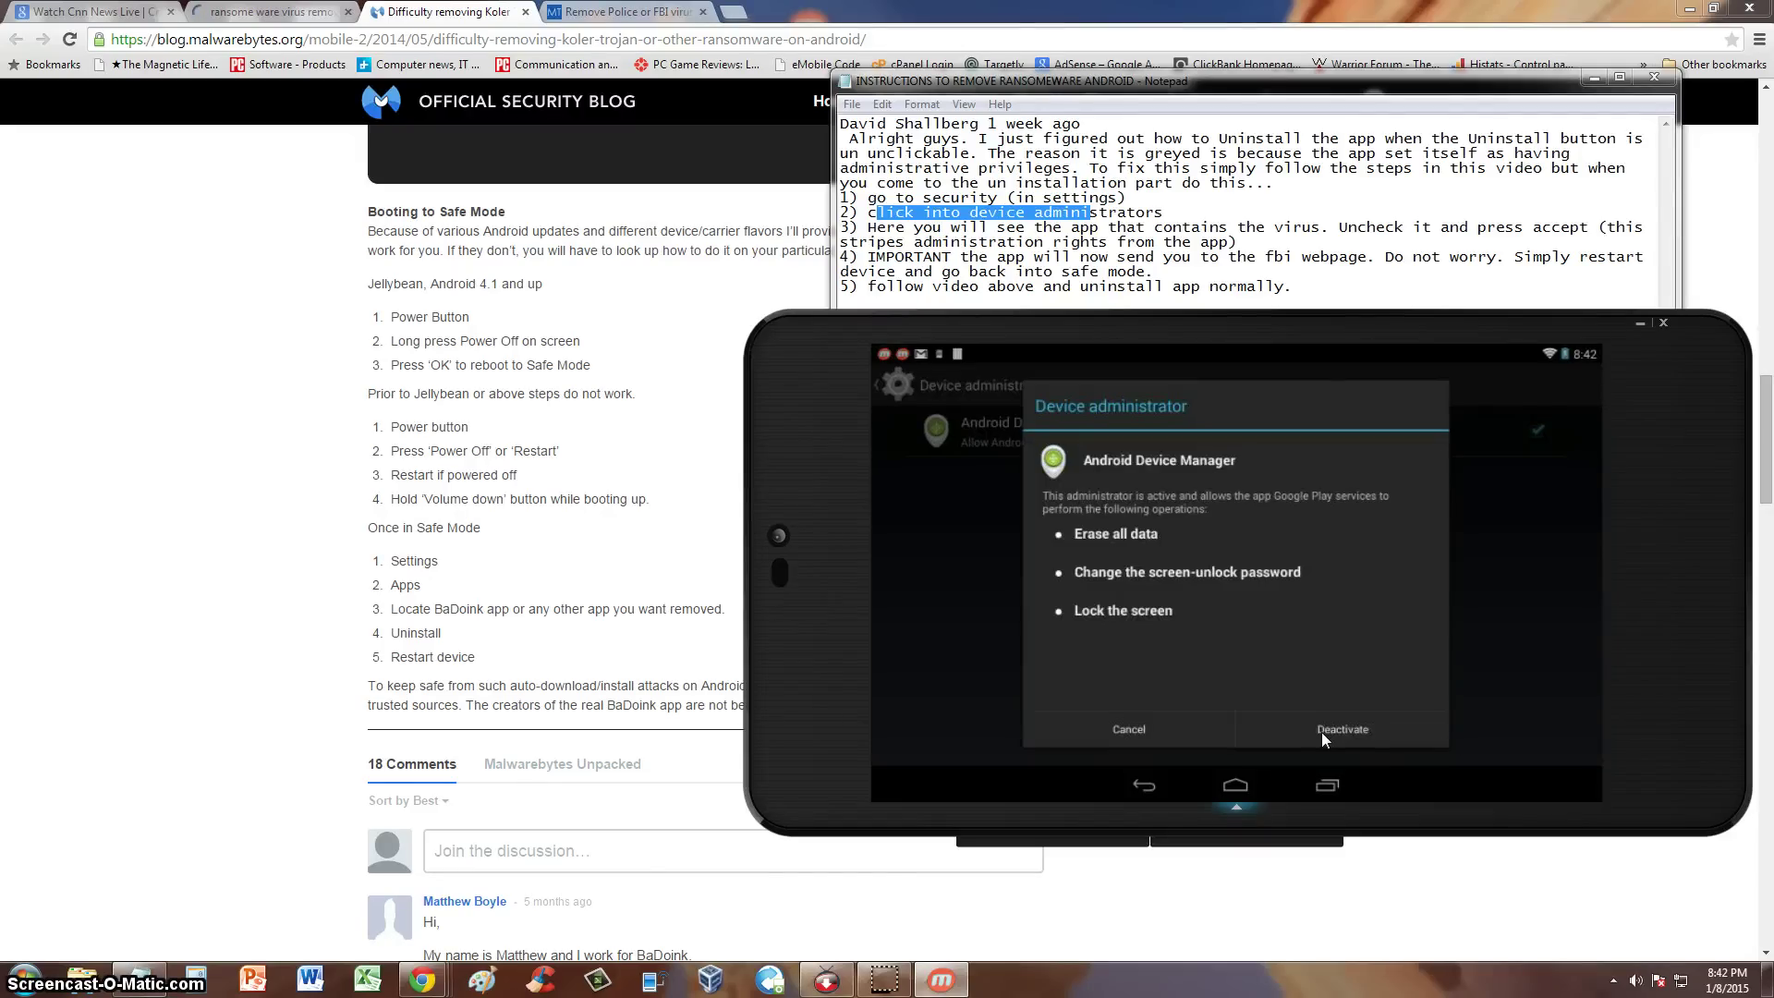
click(1321, 730)
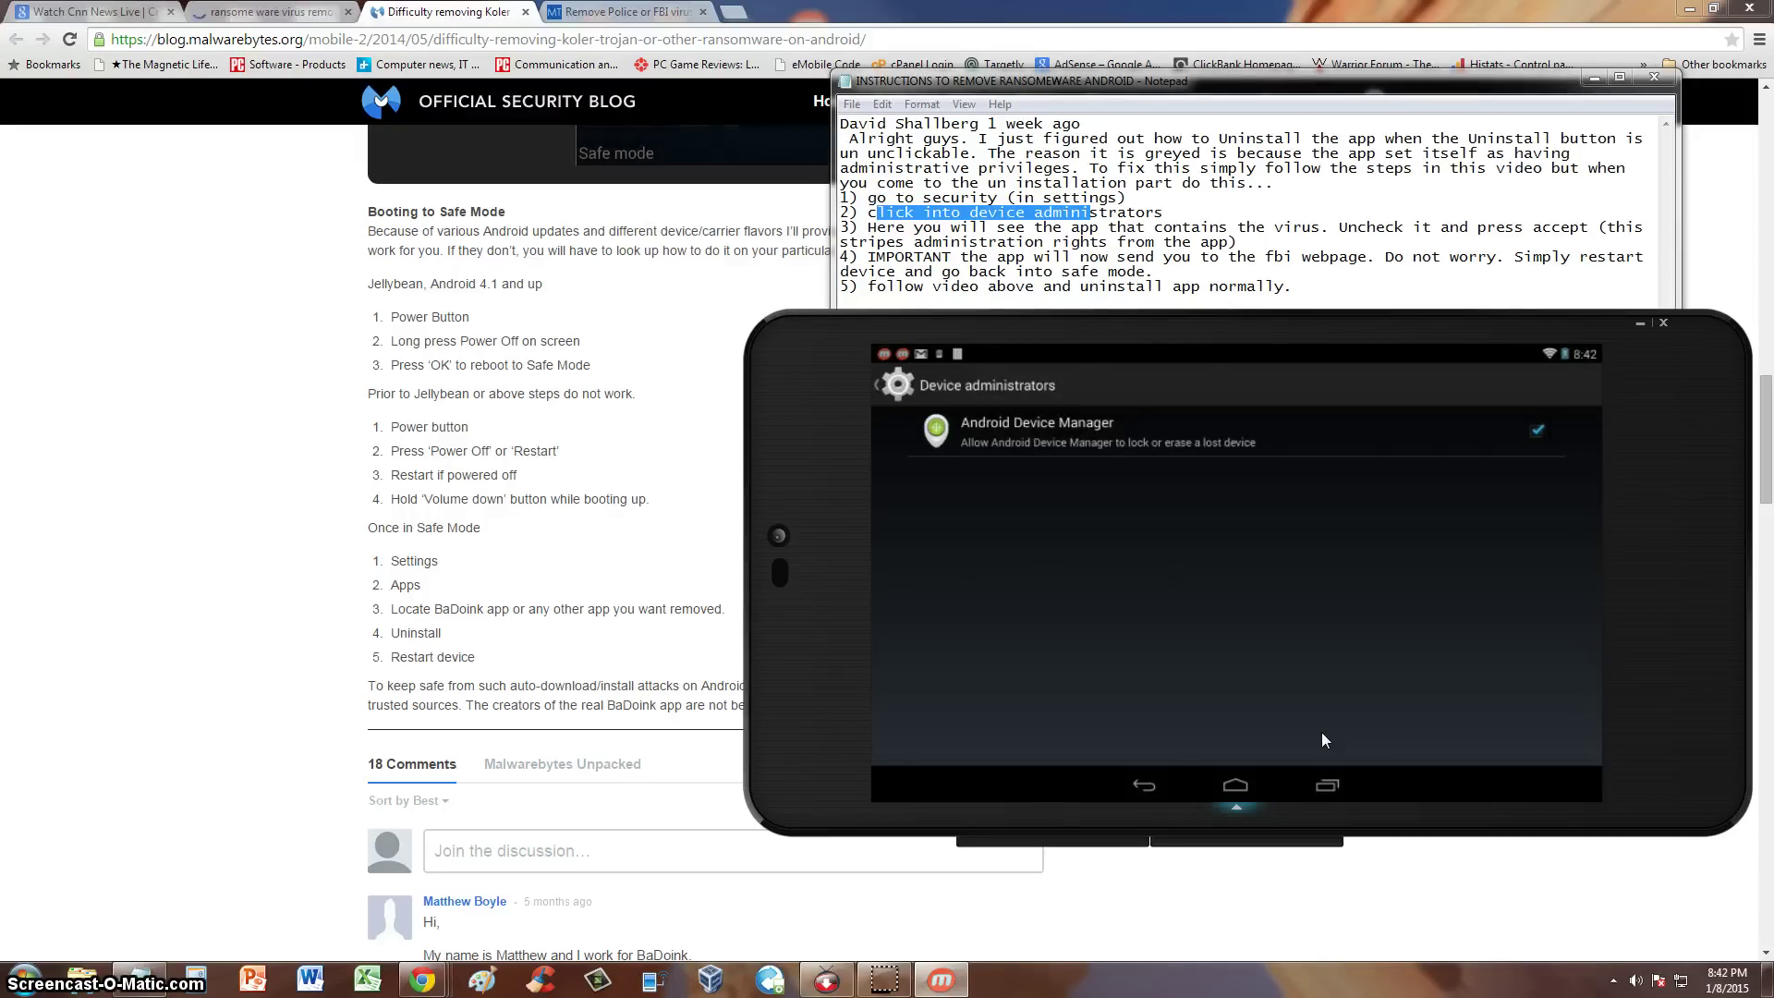
key(Escape)
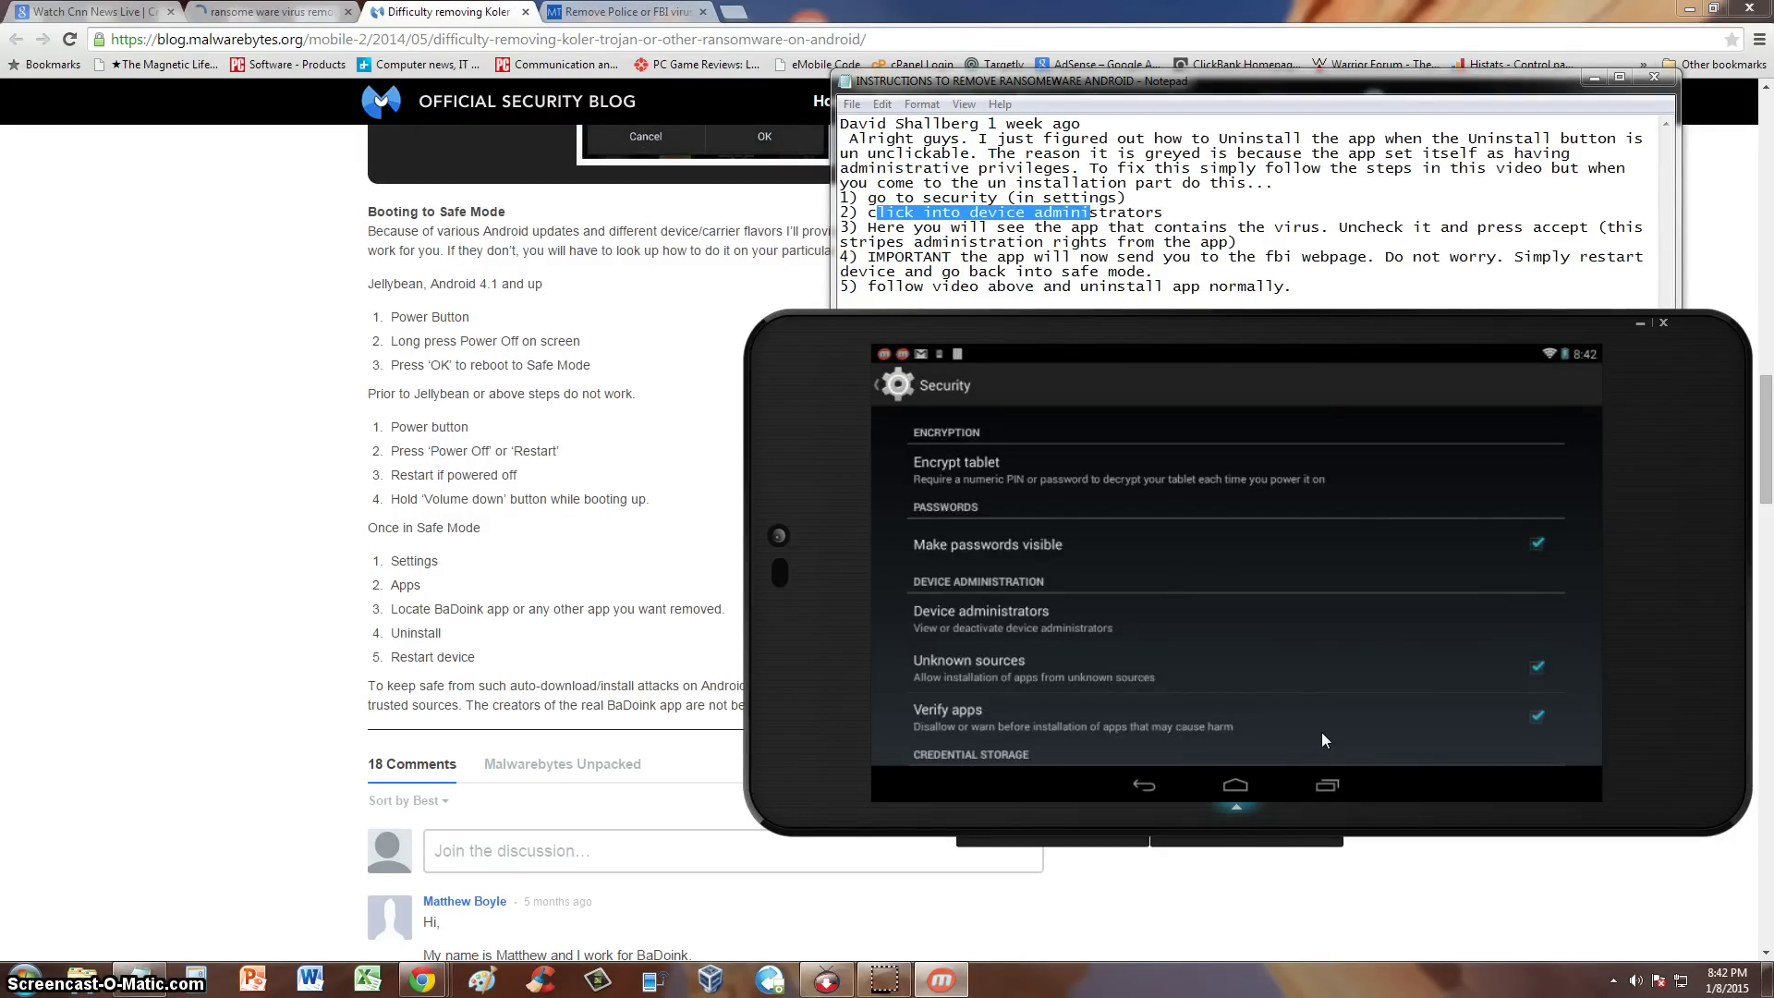
Reopen Security > Device administrators, see only Android Device Manager ticked, and return to Settings
key(Escape)
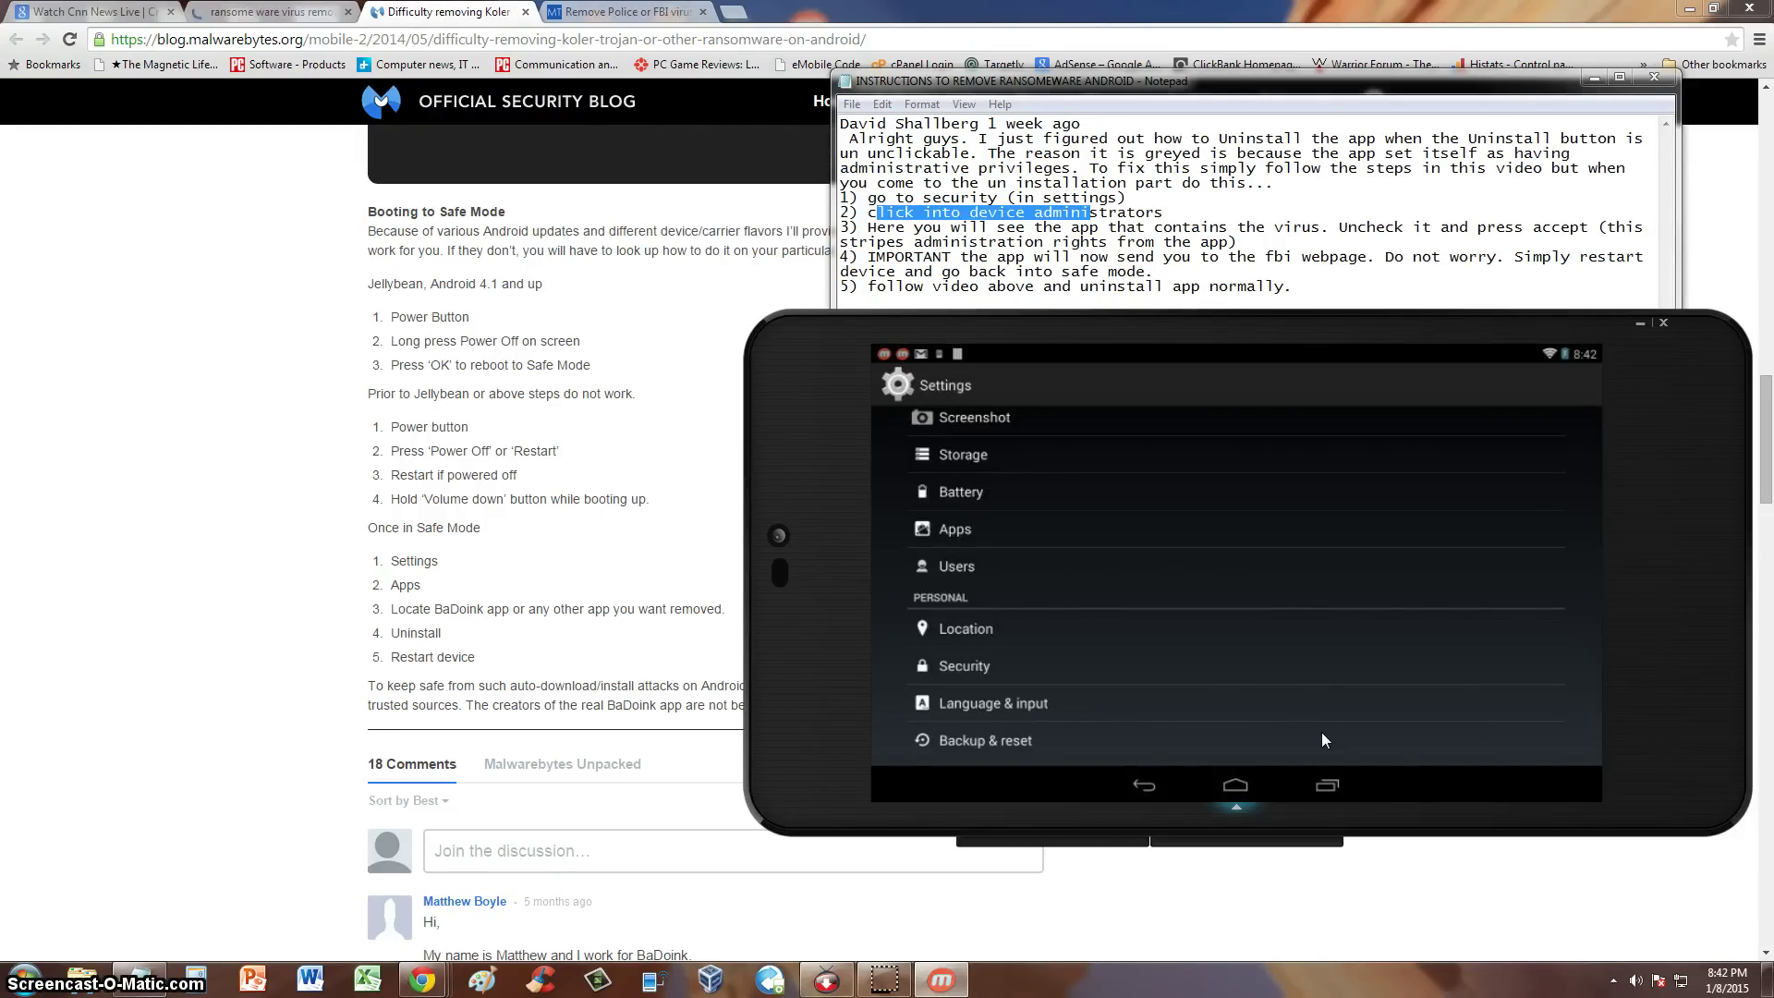
key(Return)
scroll(1321, 739, down, 2)
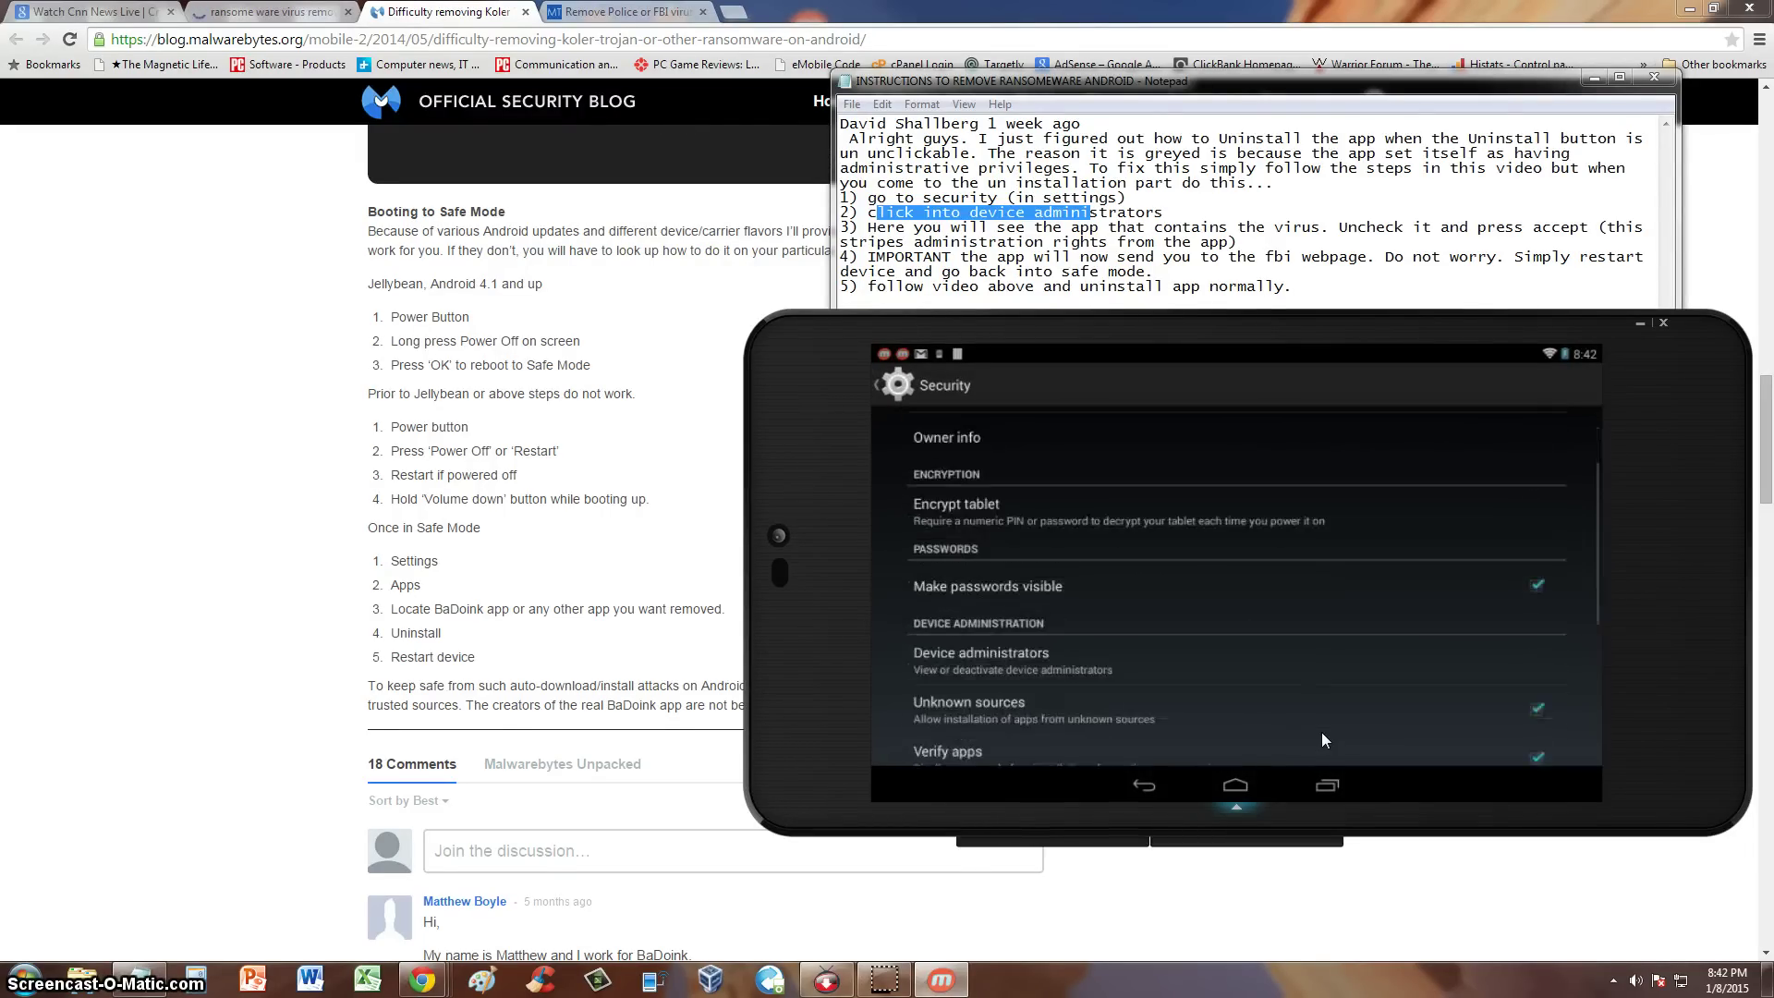
key(Return)
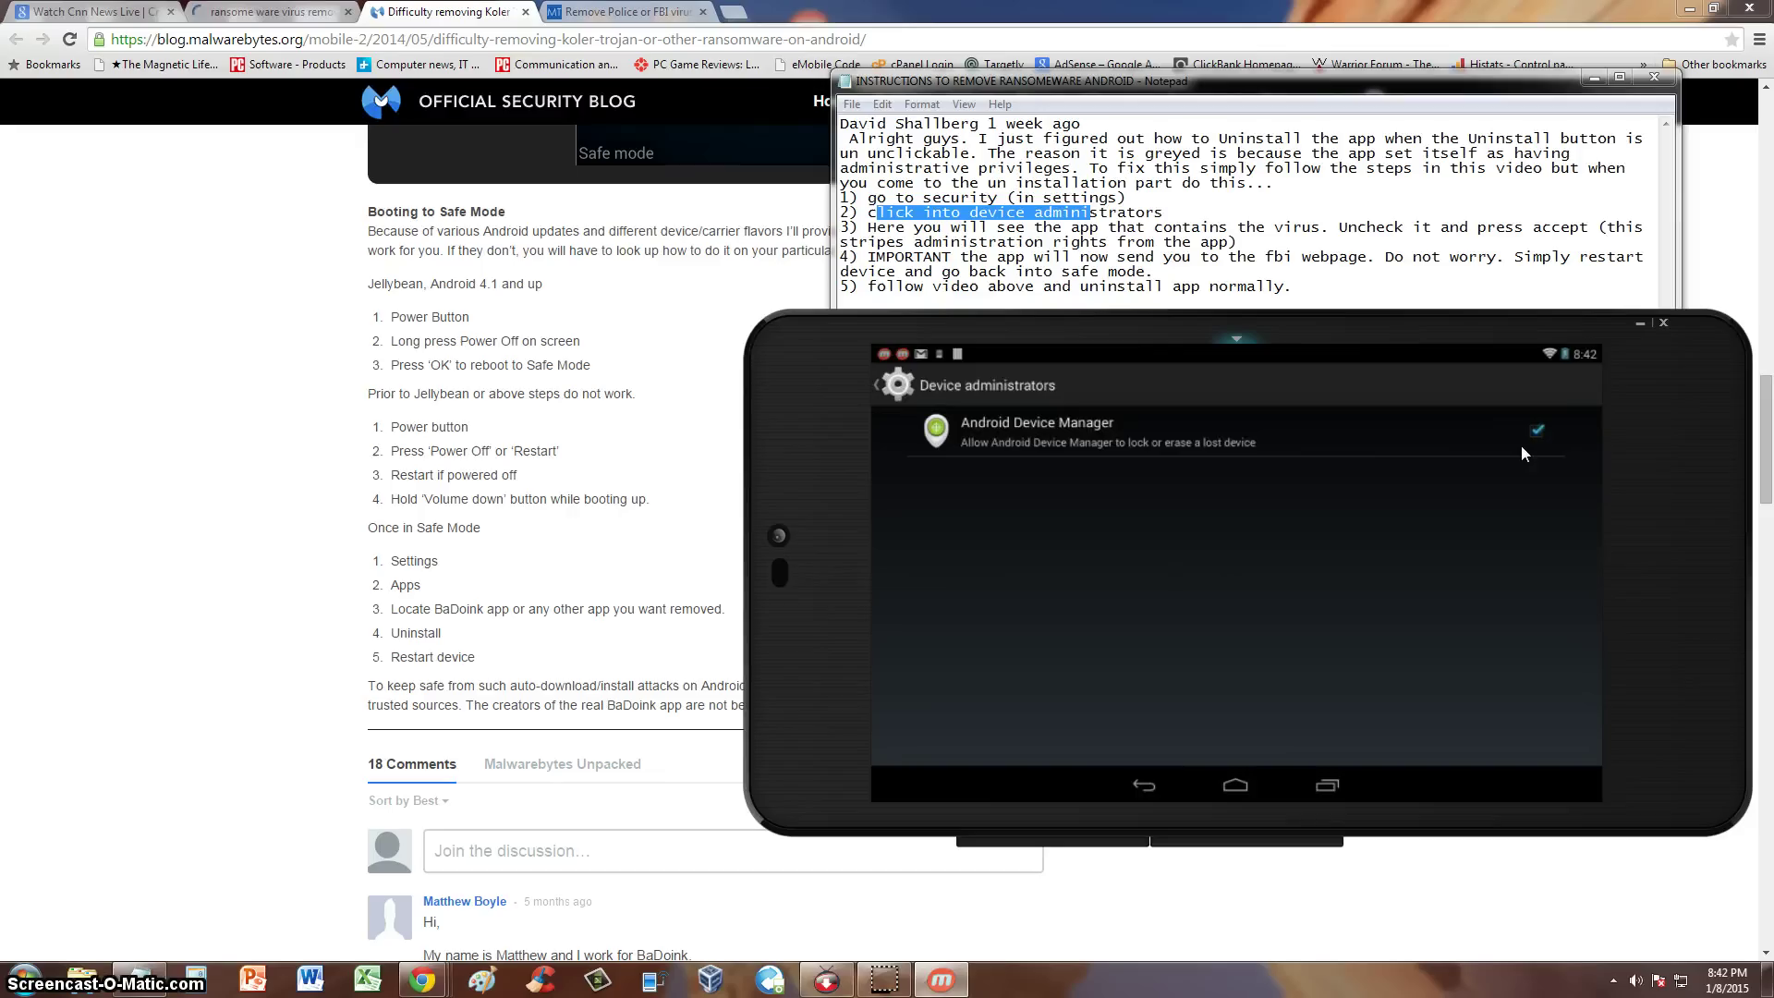
key(Escape)
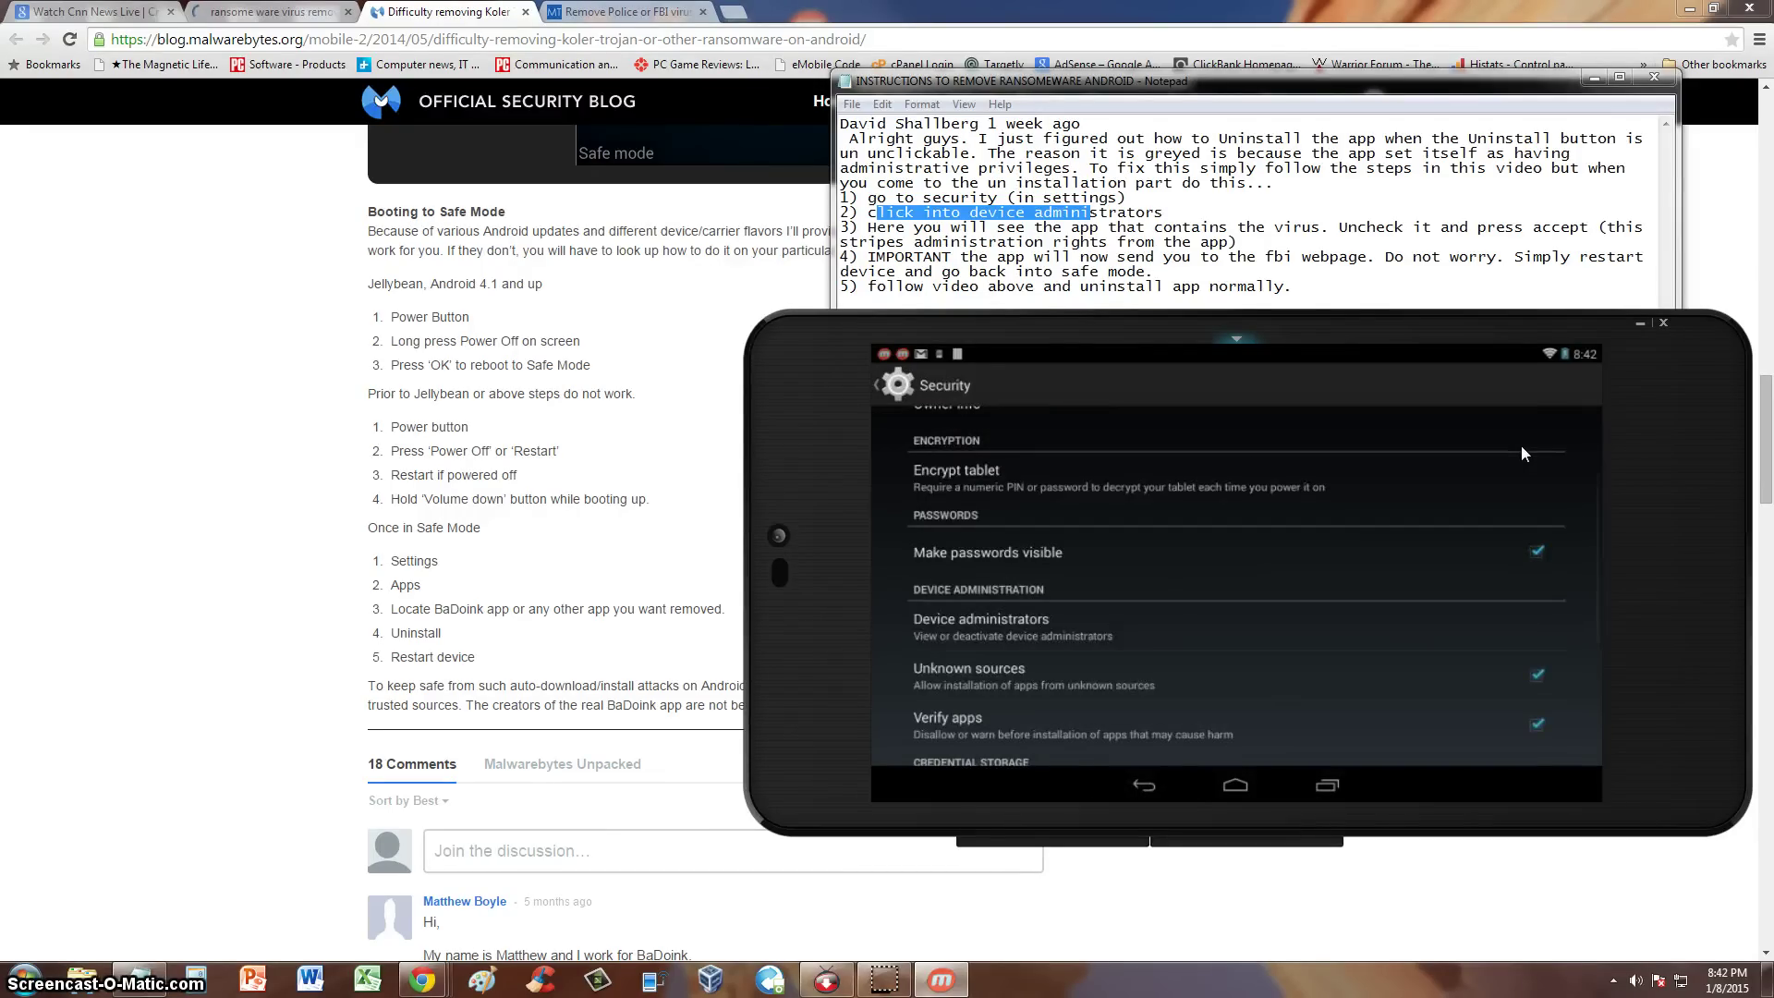
key(Escape)
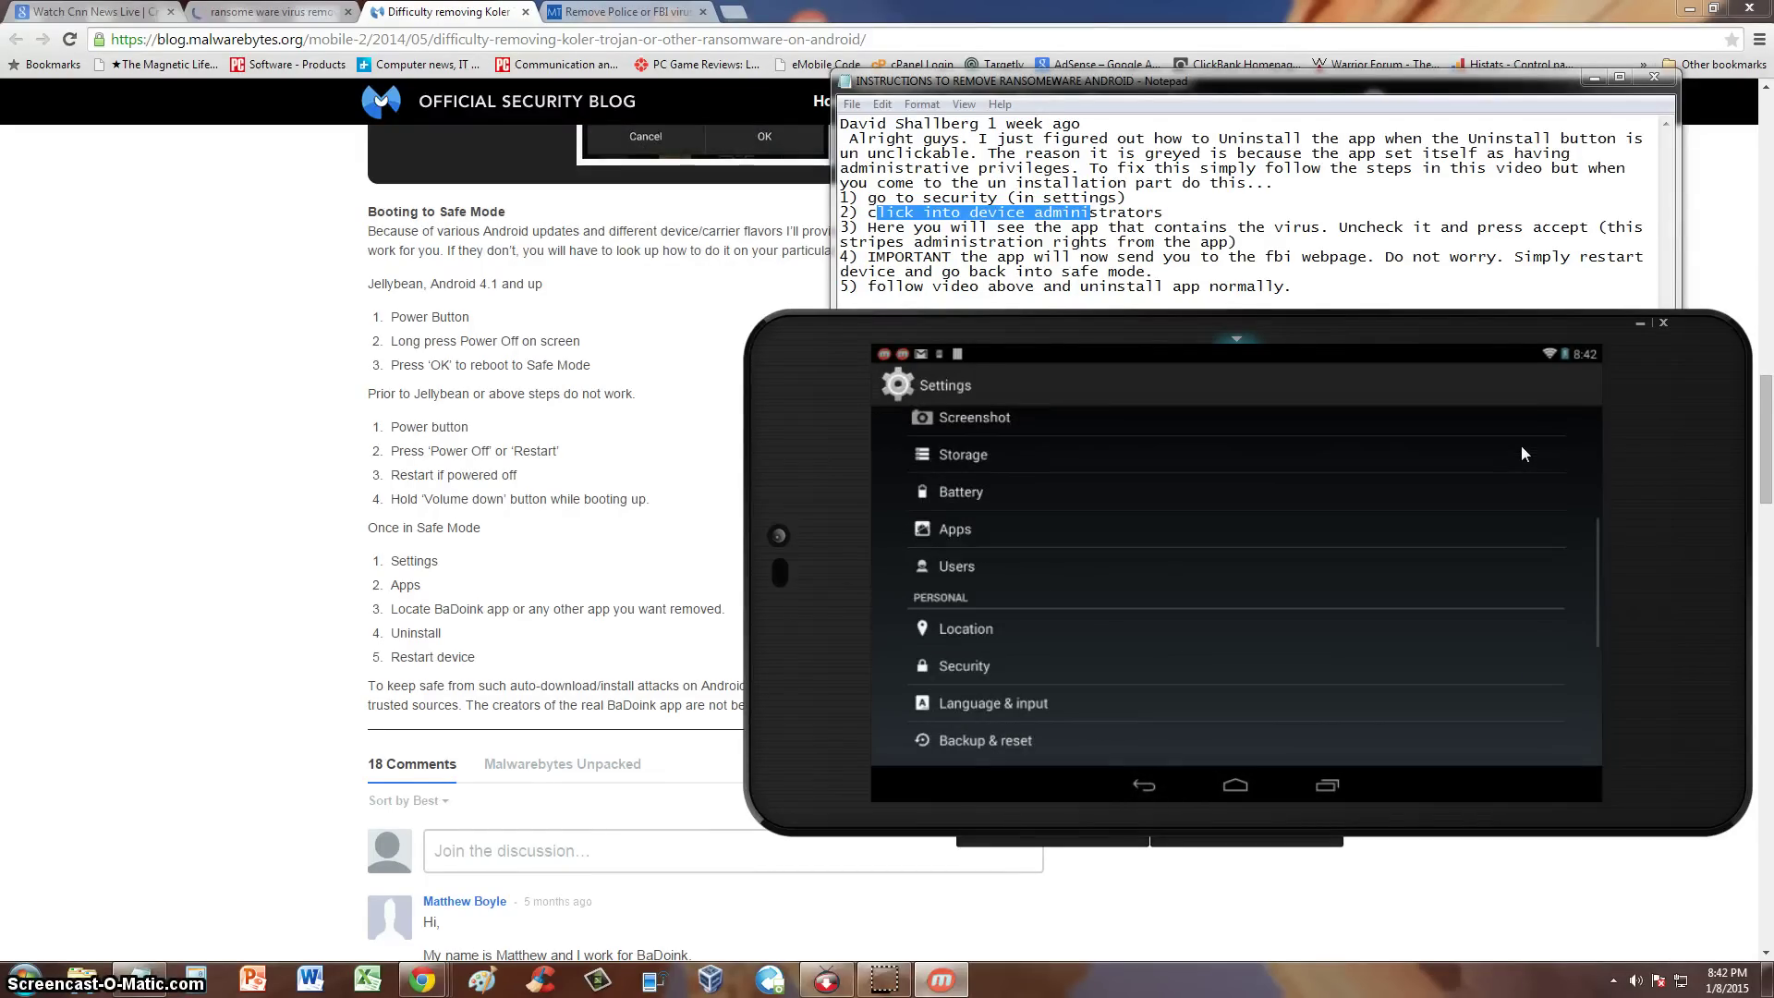
Scroll the tablet's main Settings list up and down
scroll(1521, 445, up, 2)
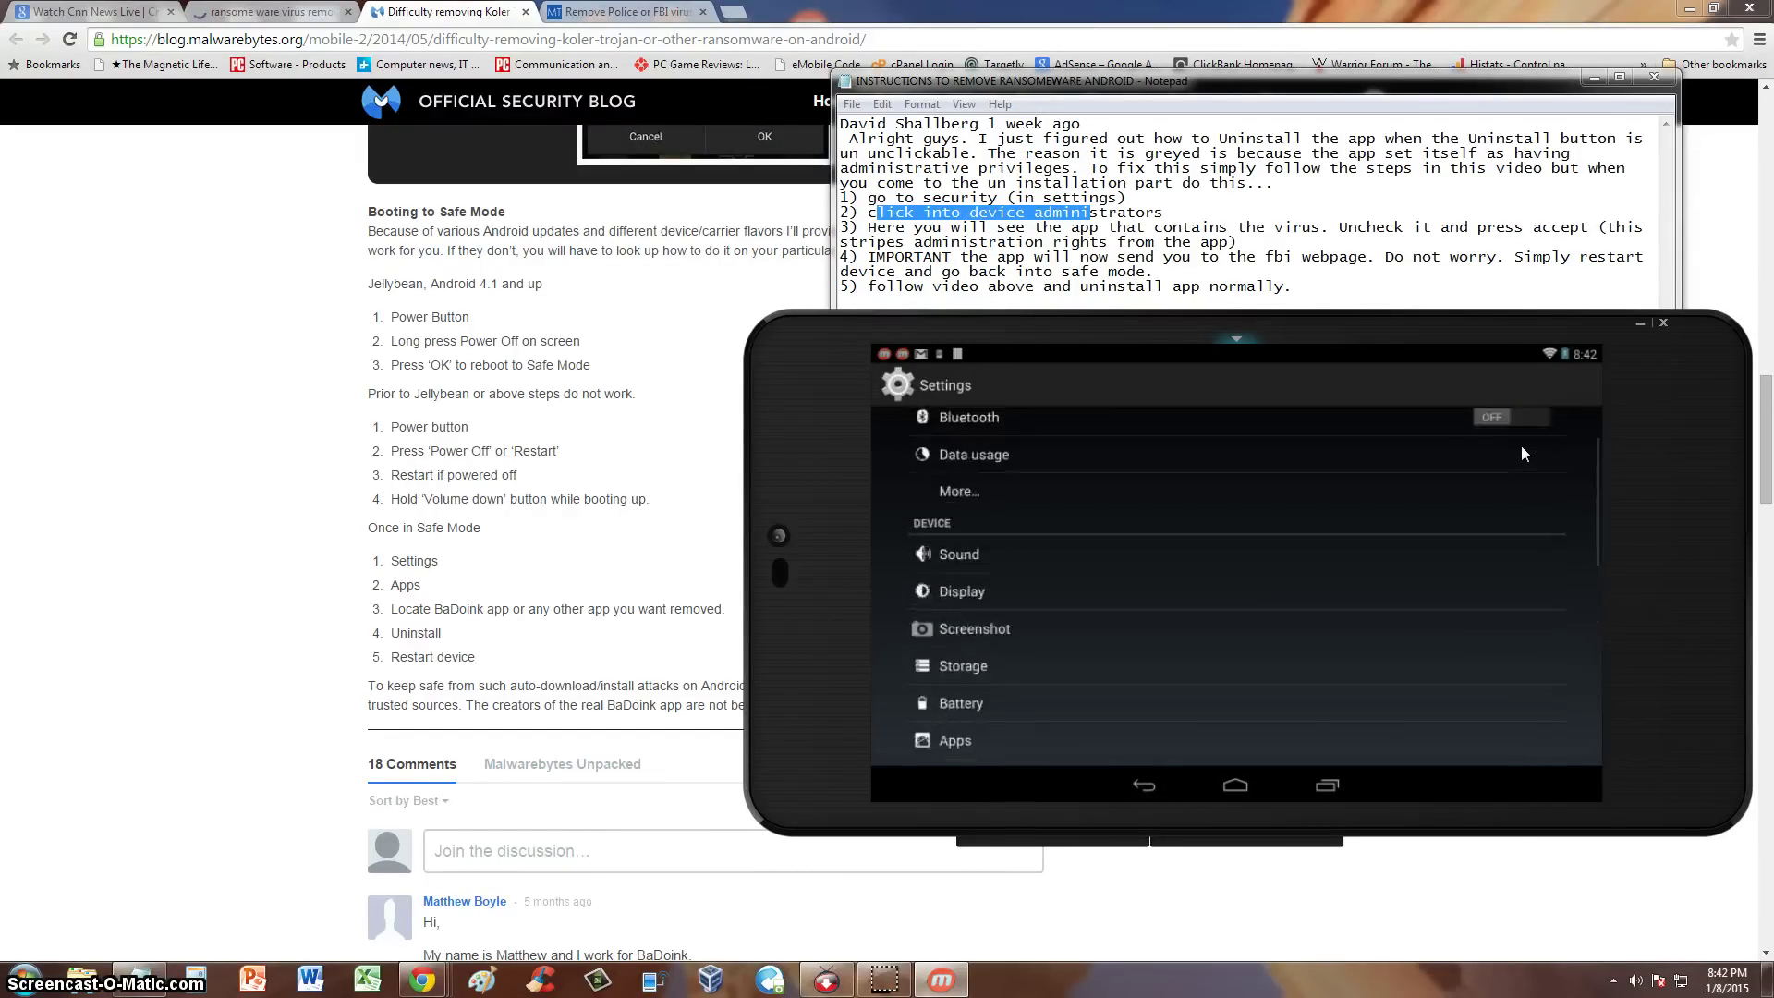
scroll(1522, 448, up, 2)
scroll(1522, 448, down, 5)
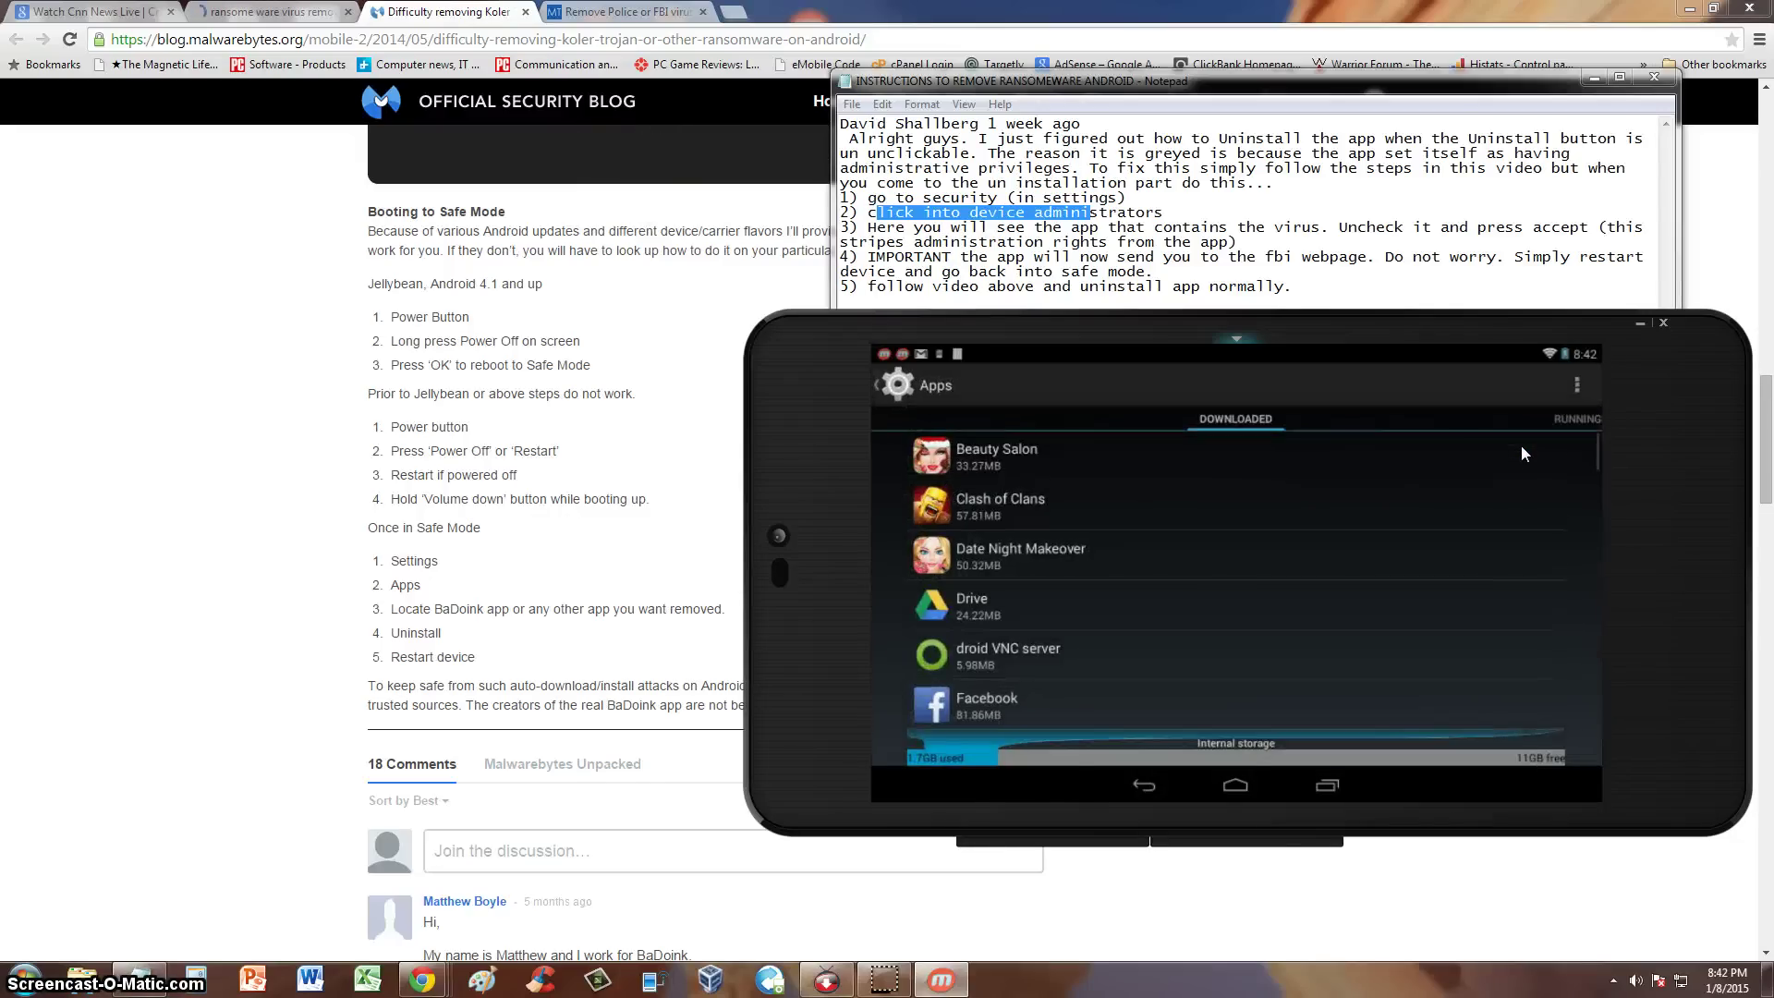
scroll(1521, 446, down, 5)
scroll(1521, 446, up, 1)
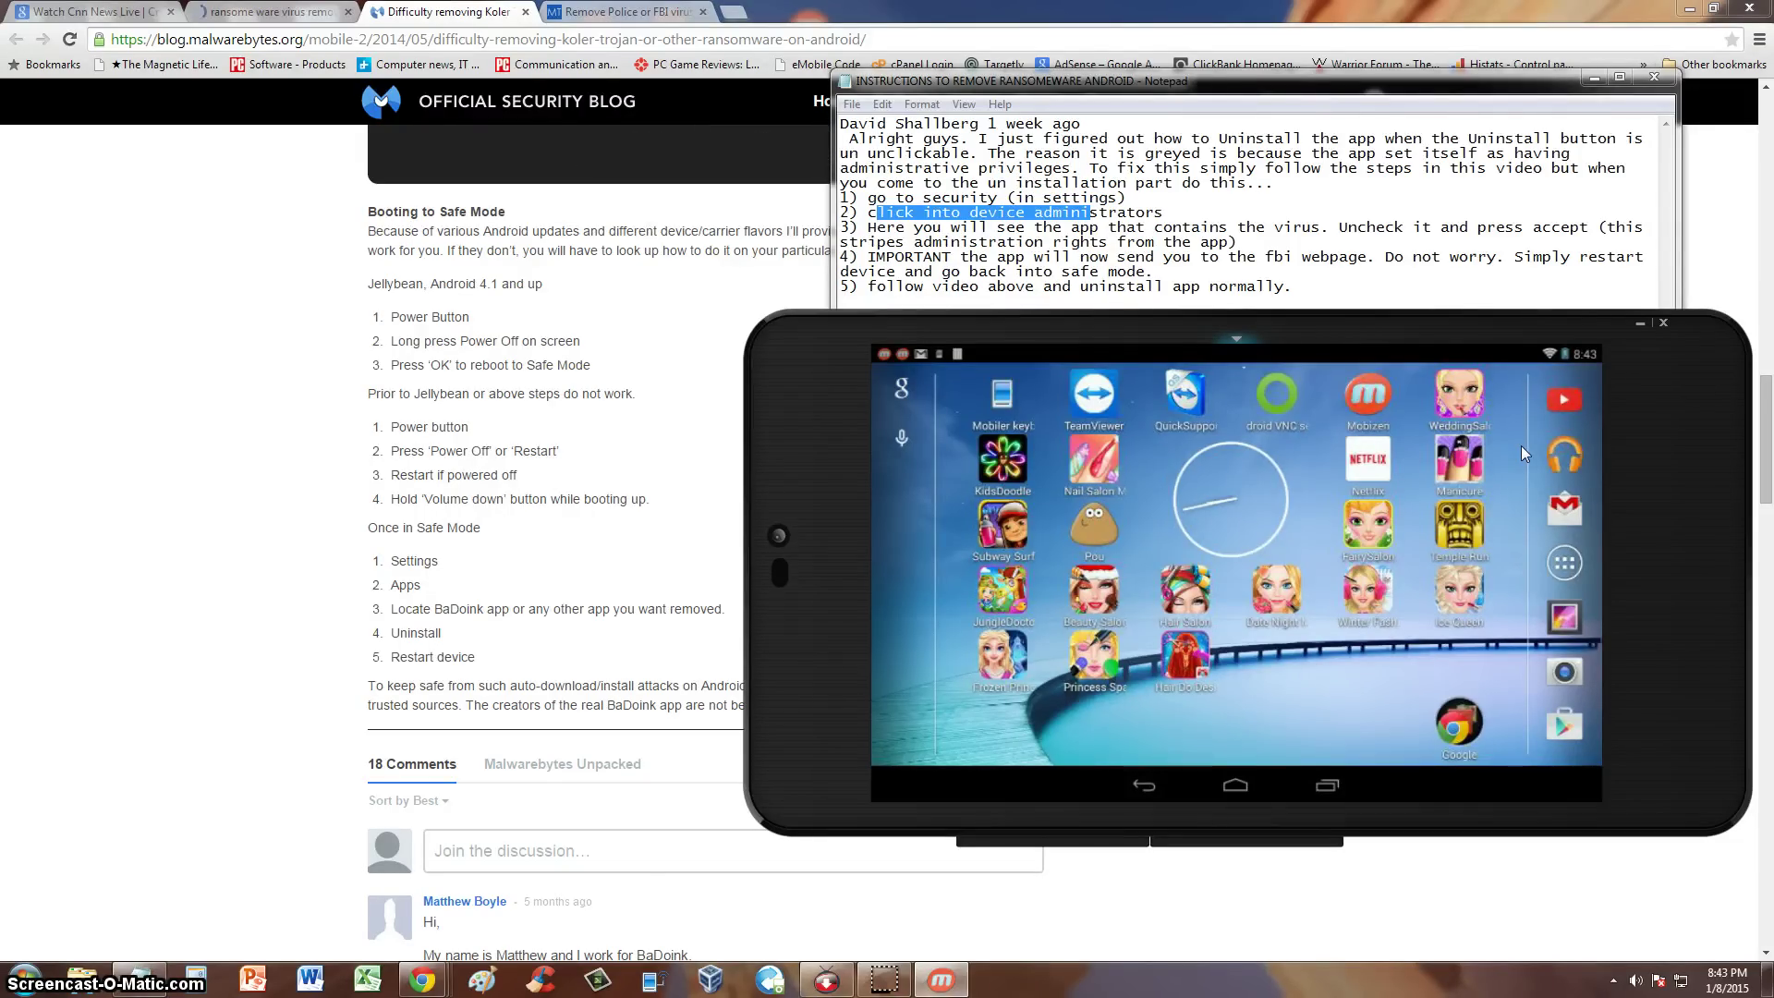
click(883, 145)
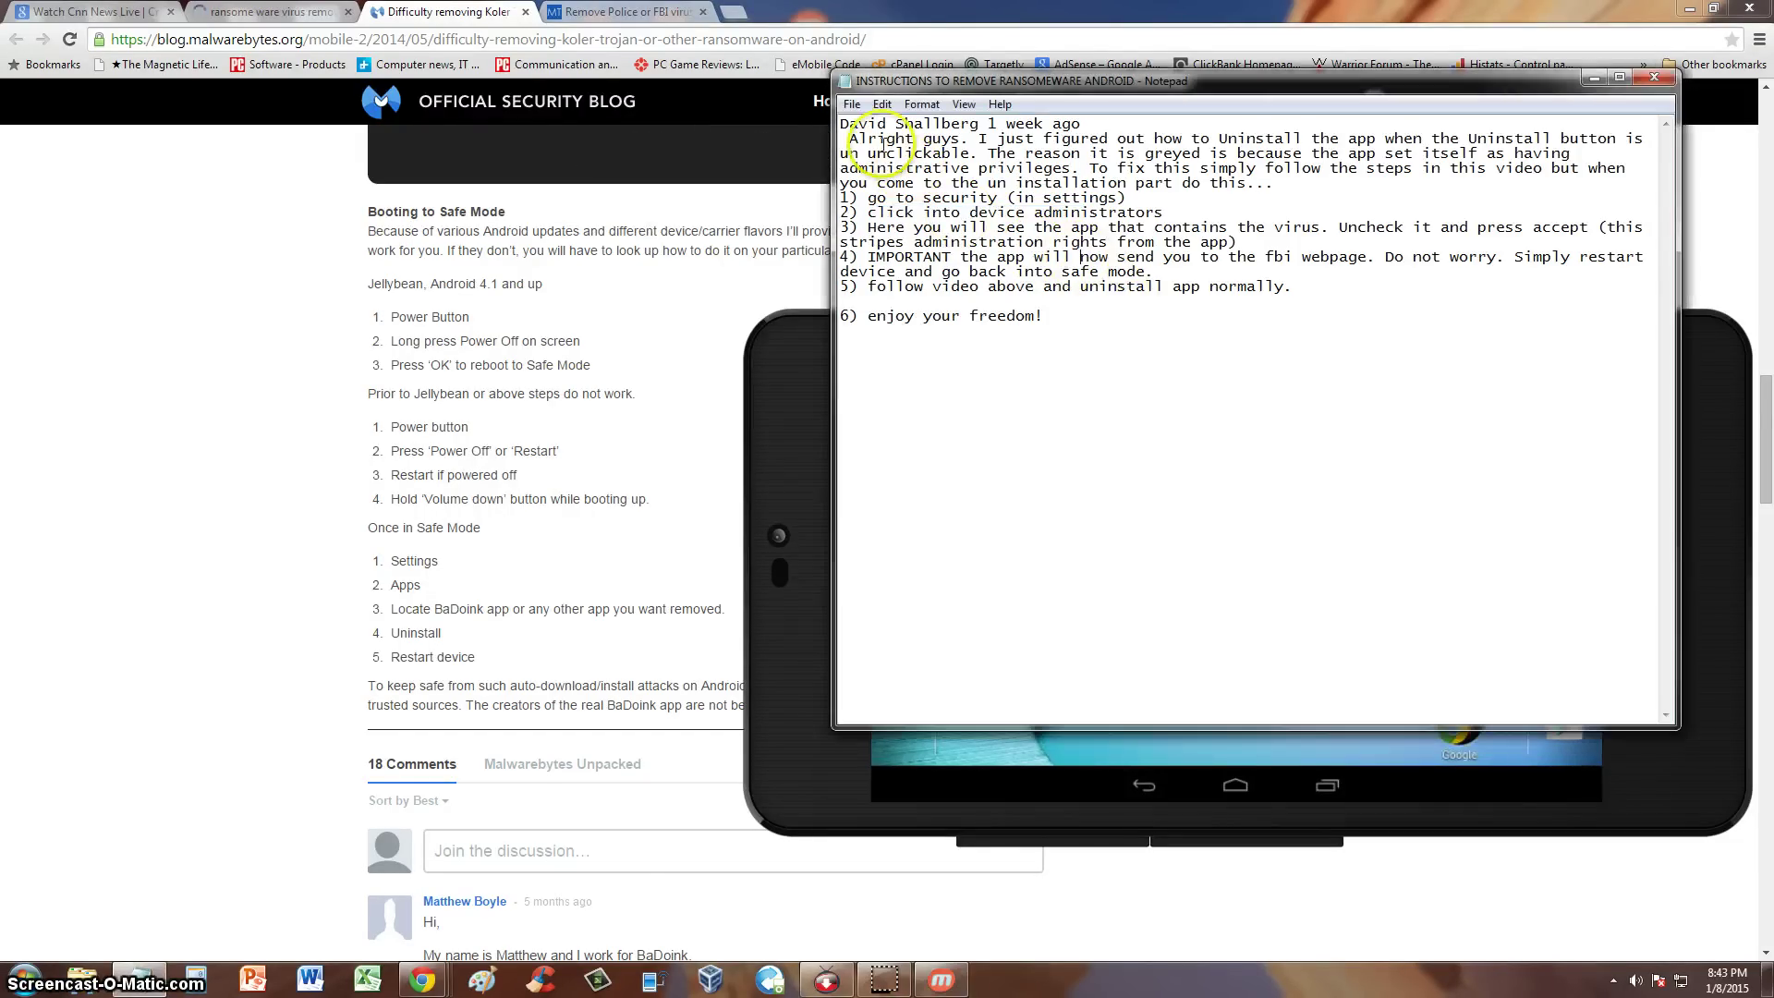
drag(840, 123, 977, 119)
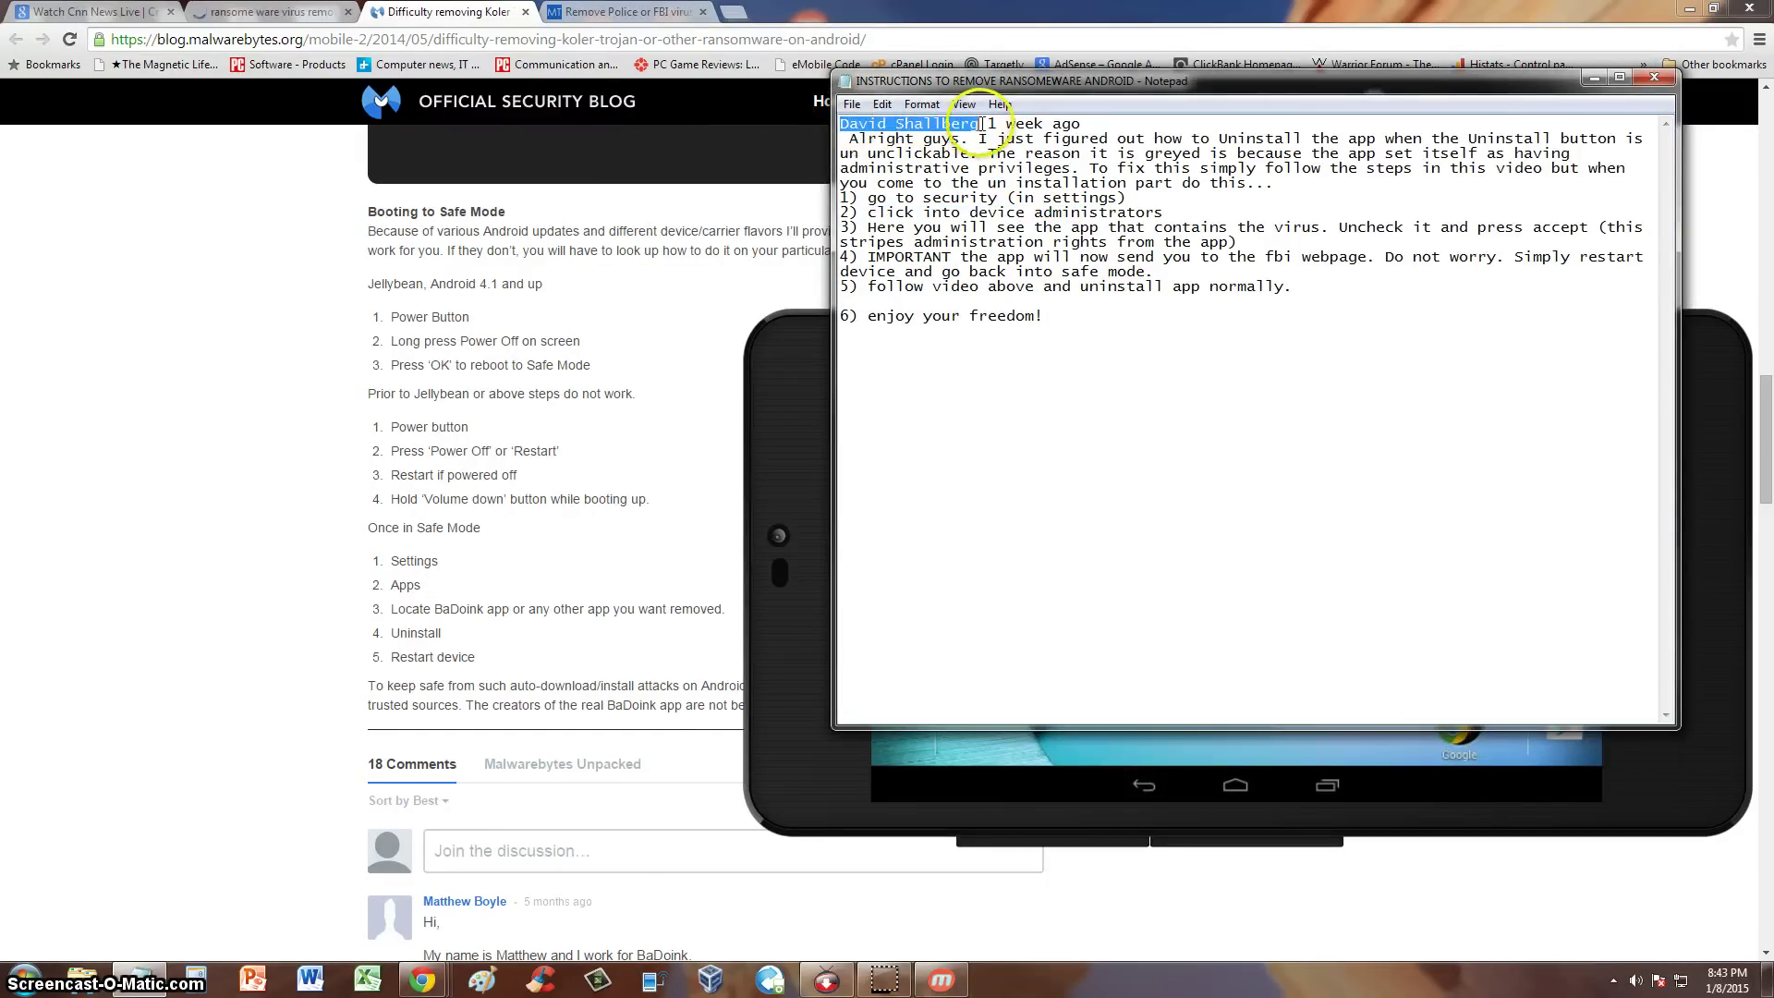
click(1692, 492)
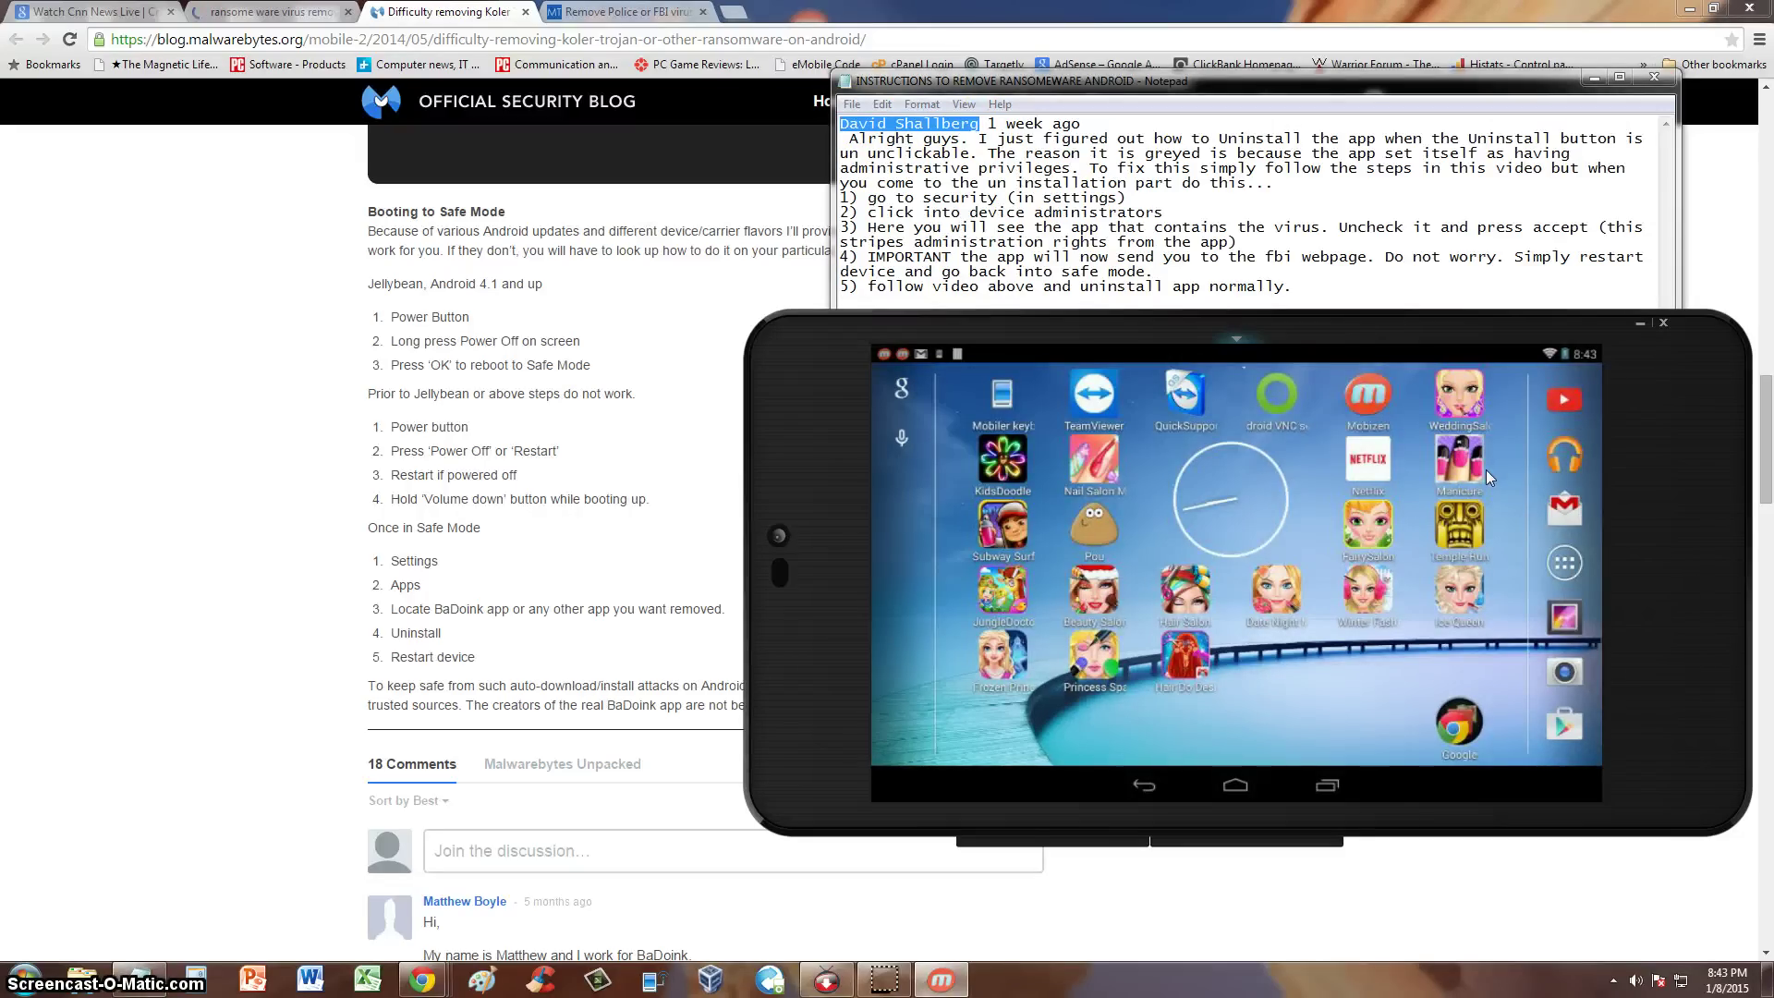